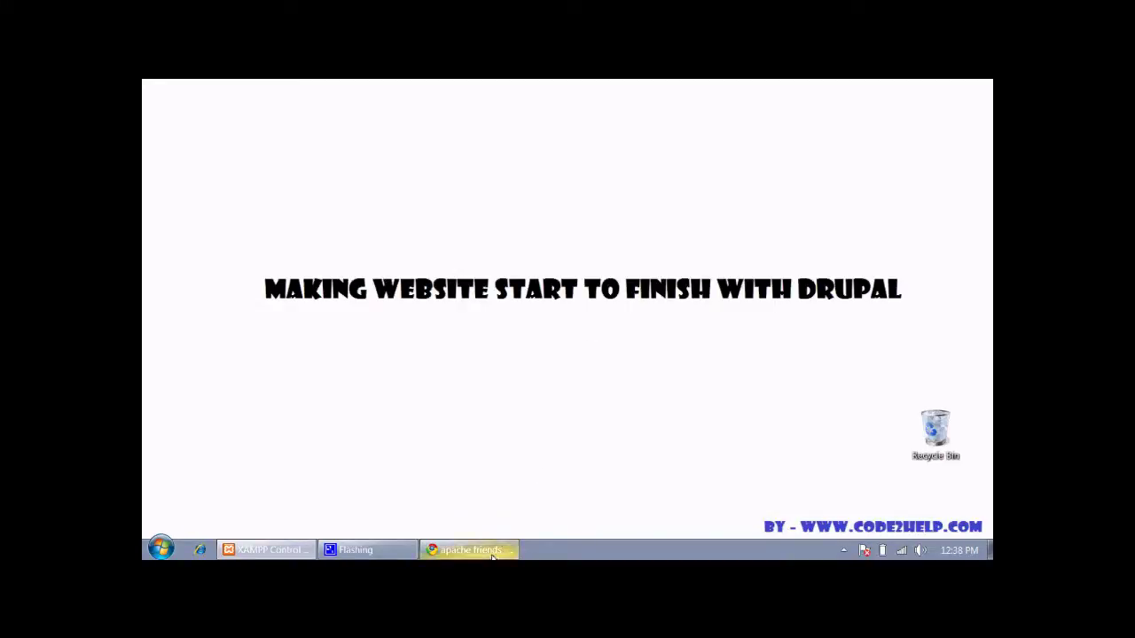
Restore the minimized Chrome window showing the apache friends XAMPP for Windows page
mouse_move(492, 556)
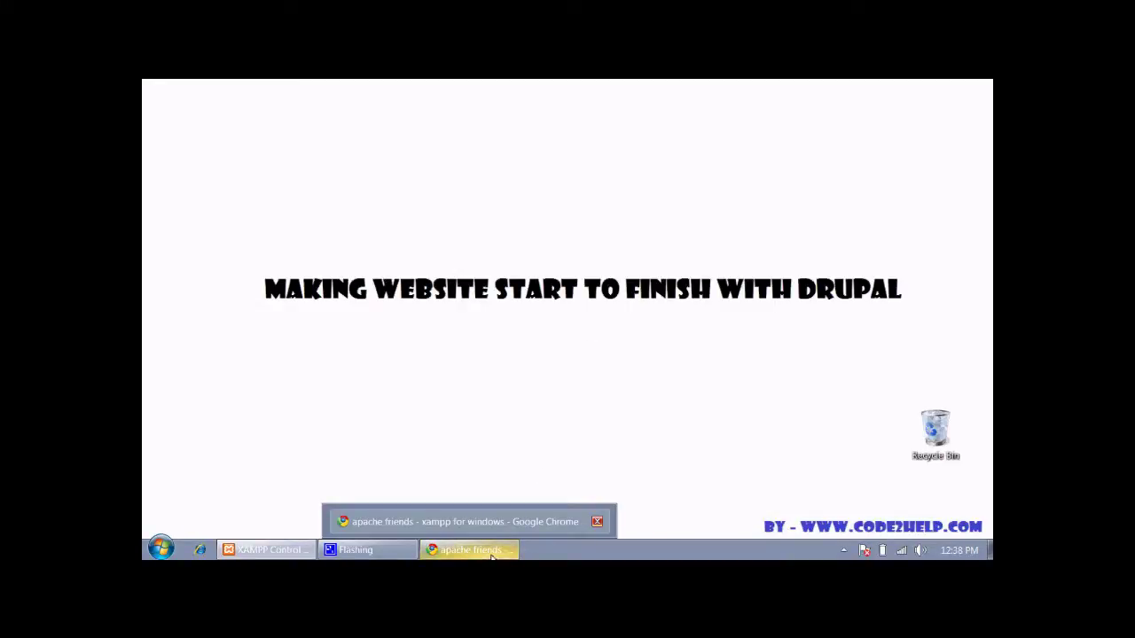
left_click(492, 553)
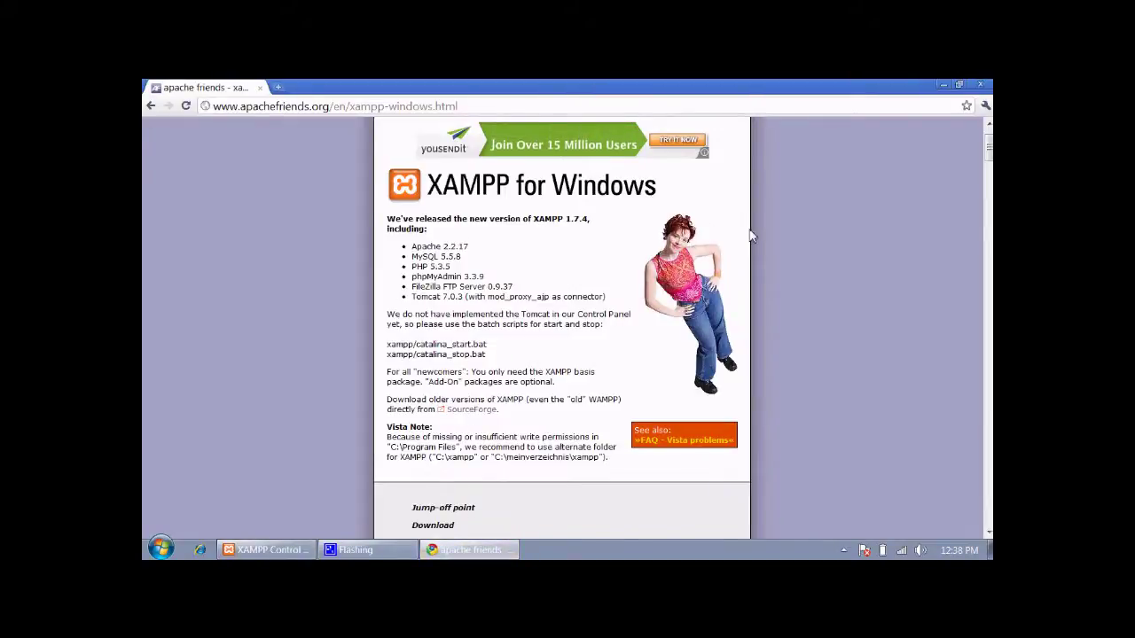
Look over the XAMPP 1.7.4 download list, then close Chrome
scroll(988, 148, "up", 1)
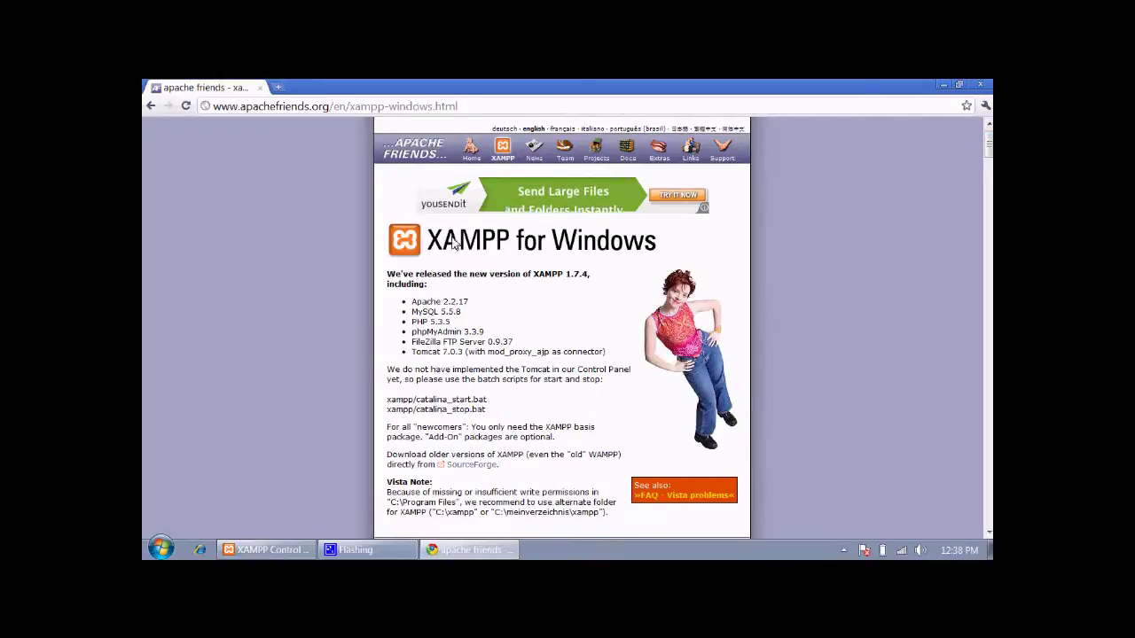
left_click_drag(467, 106, 206, 106)
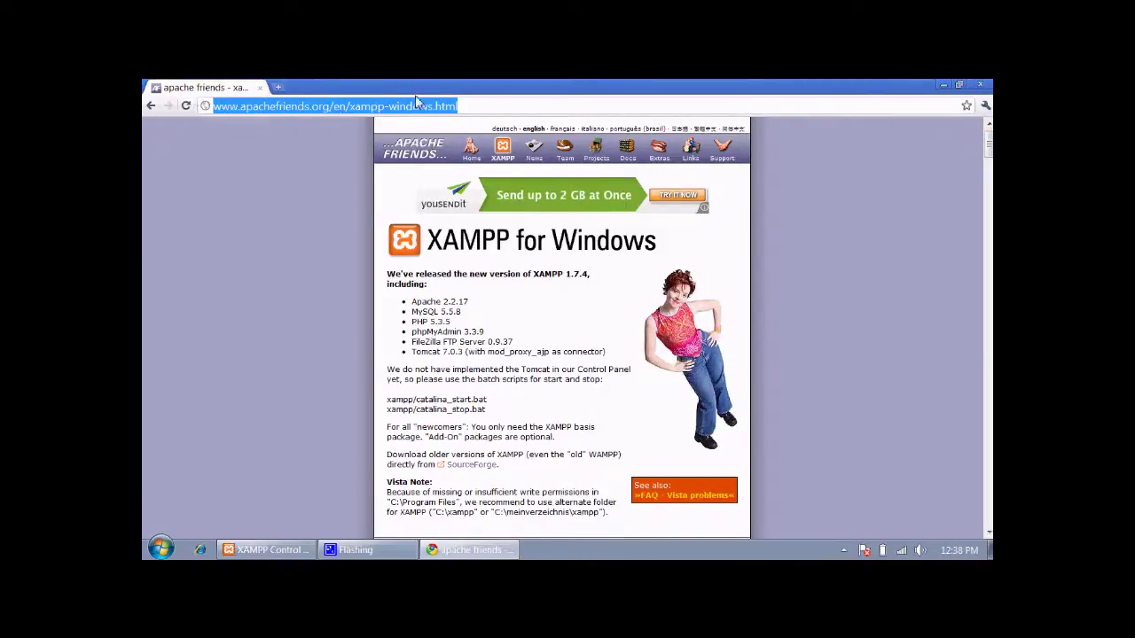
left_click(989, 147)
left_click_drag(989, 147, 988, 206)
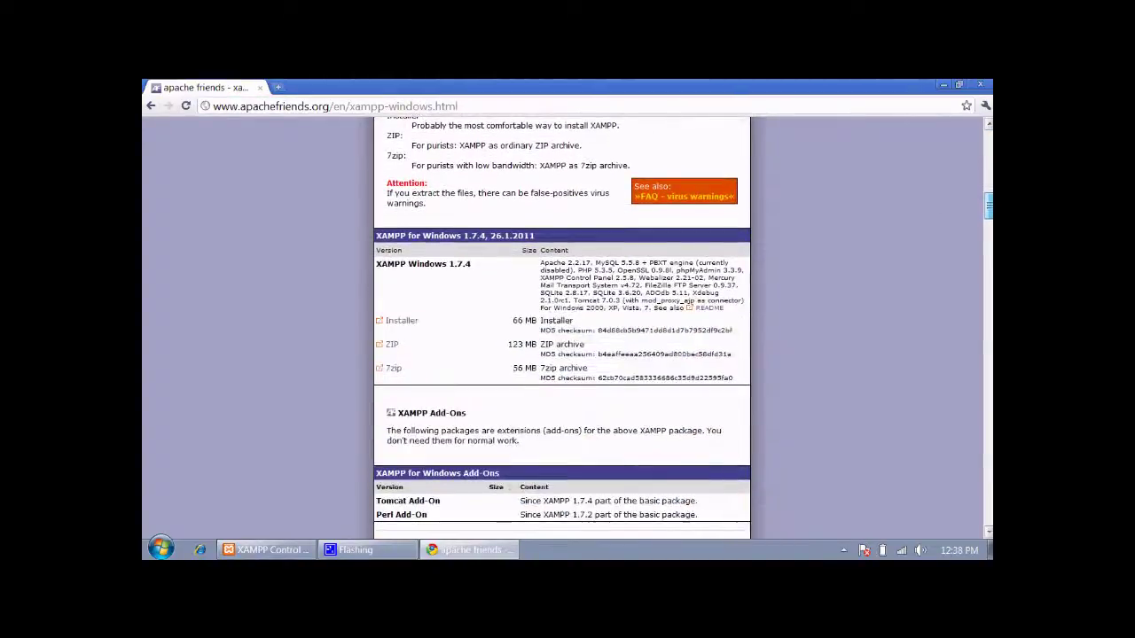
left_click(406, 321)
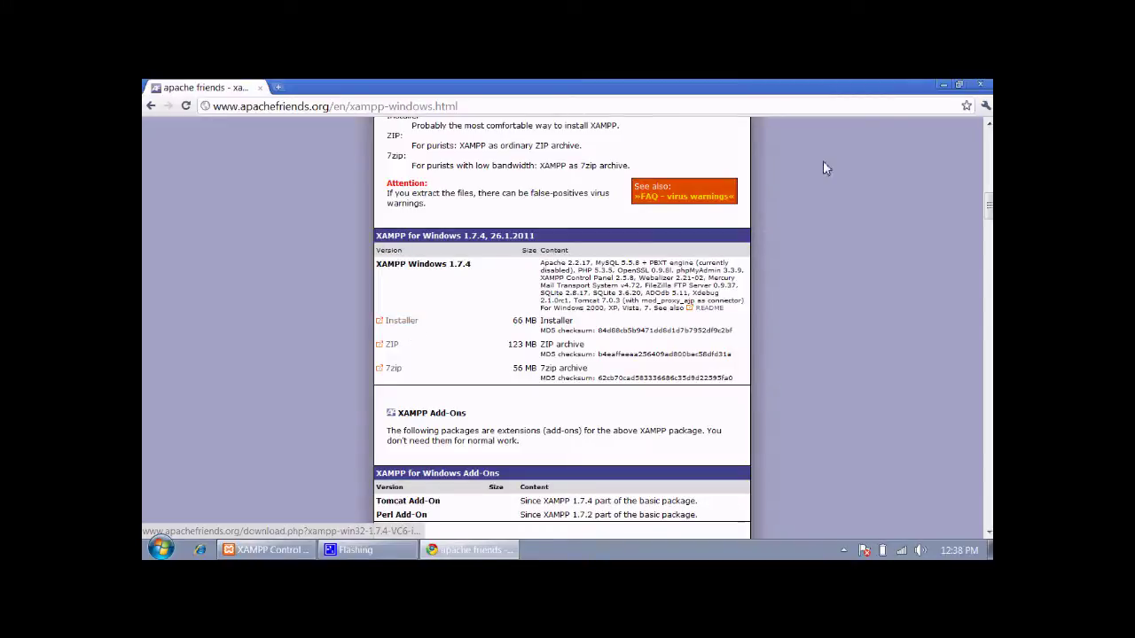
left_click(986, 86)
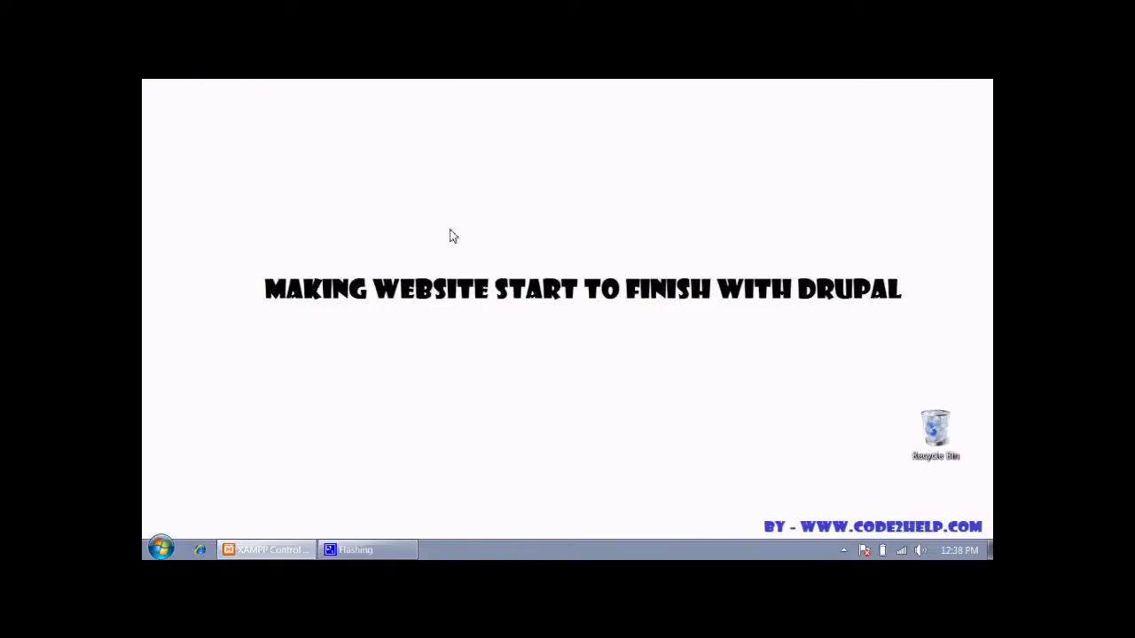
Check that Apache and MySQL show Running in XAMPP Control Panel, then minimize it
left_click(280, 553)
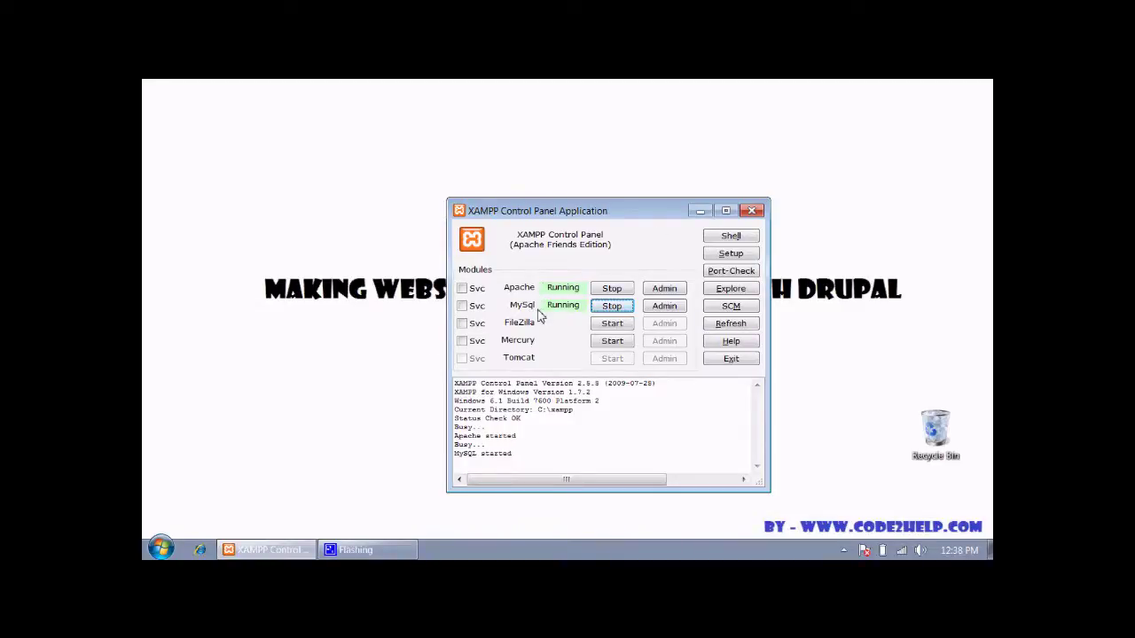
left_click(701, 212)
Launch Chrome from the Start search and go to drupal.org
key("super")
type("ch")
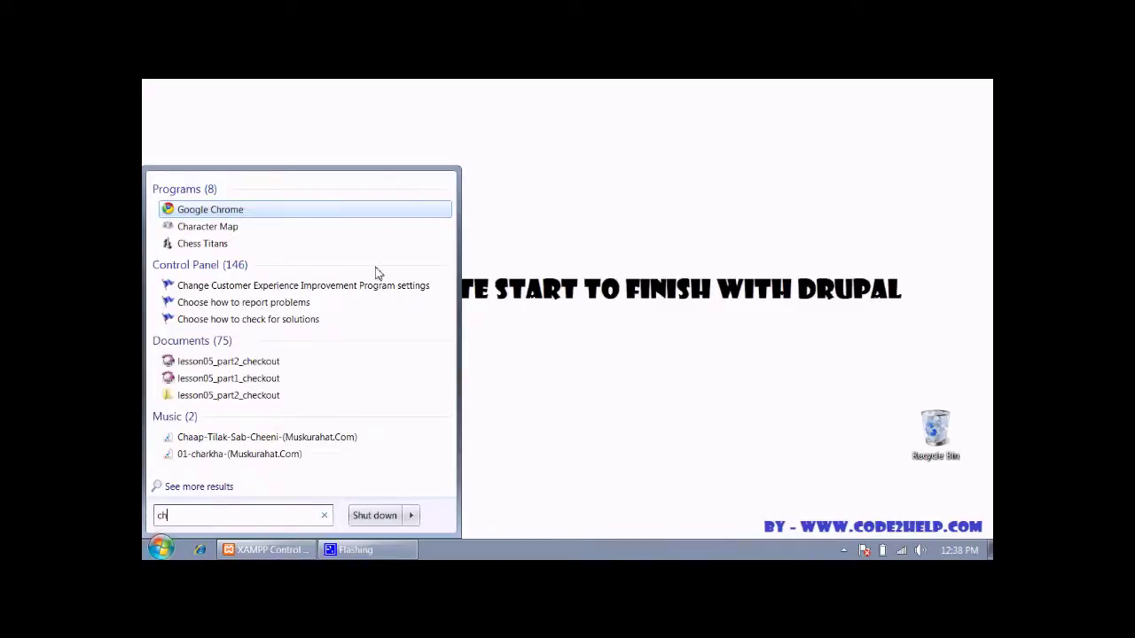
key("Return")
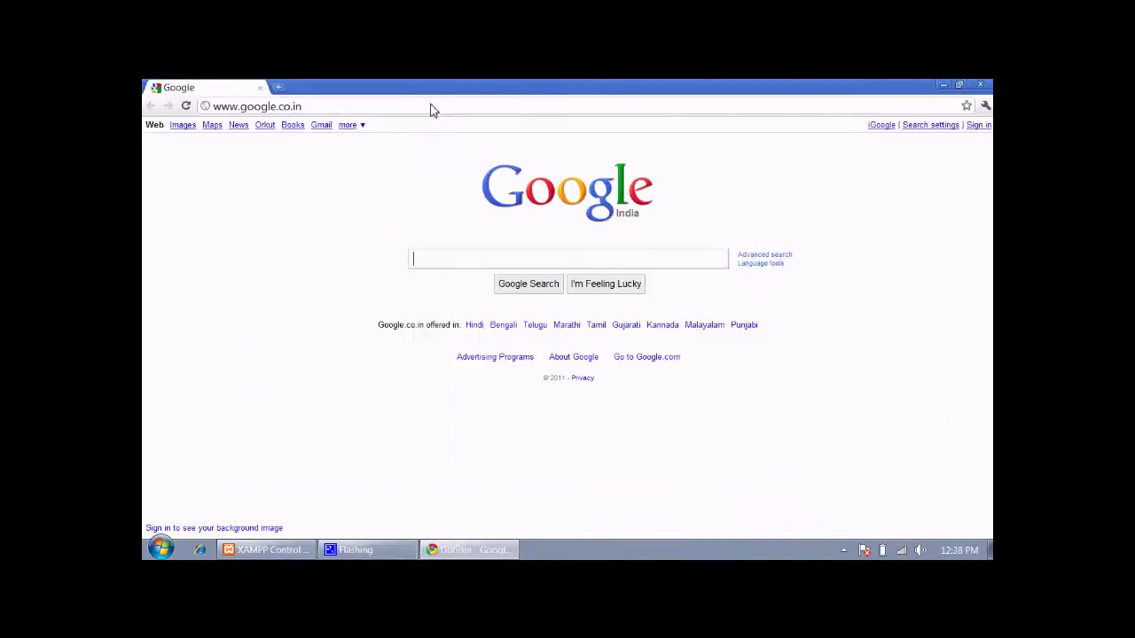
left_click(433, 109)
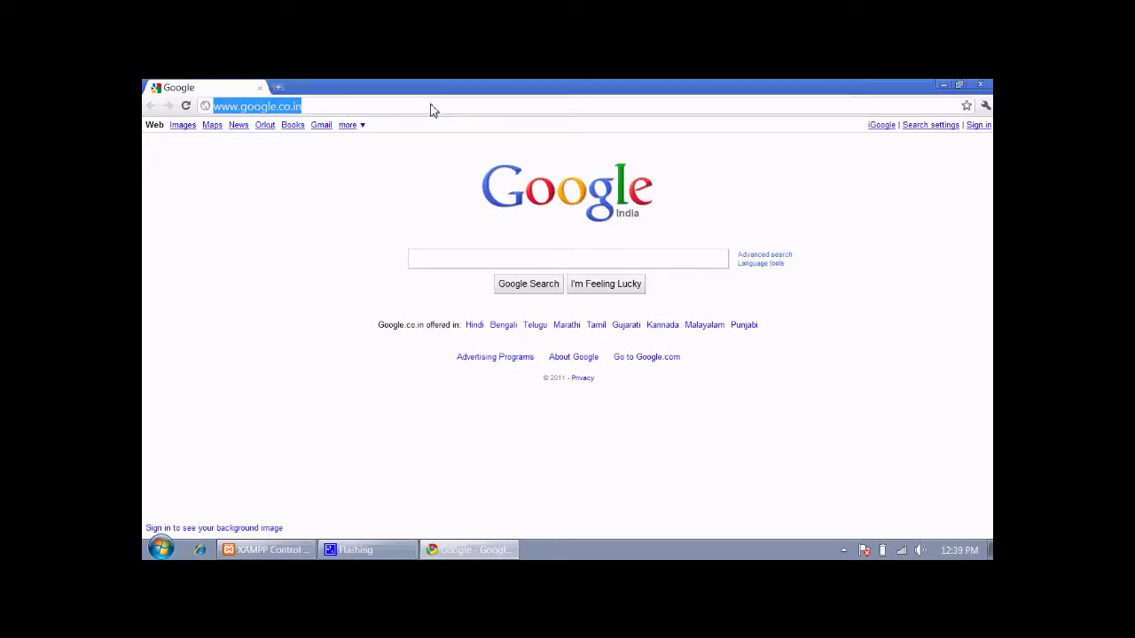
type("drup")
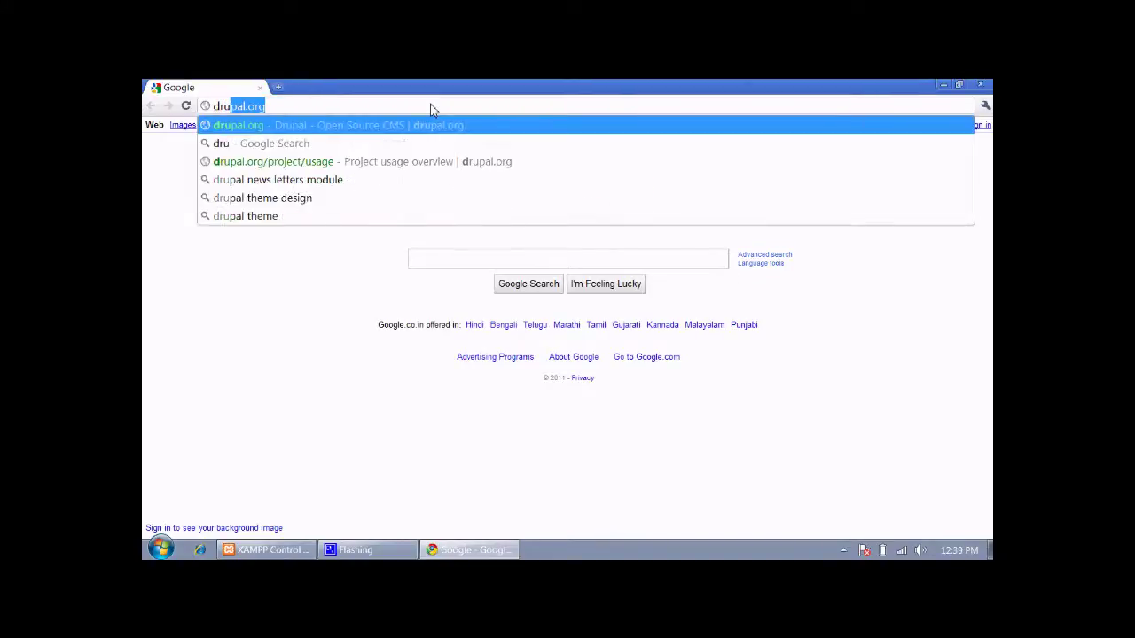
type("al.org")
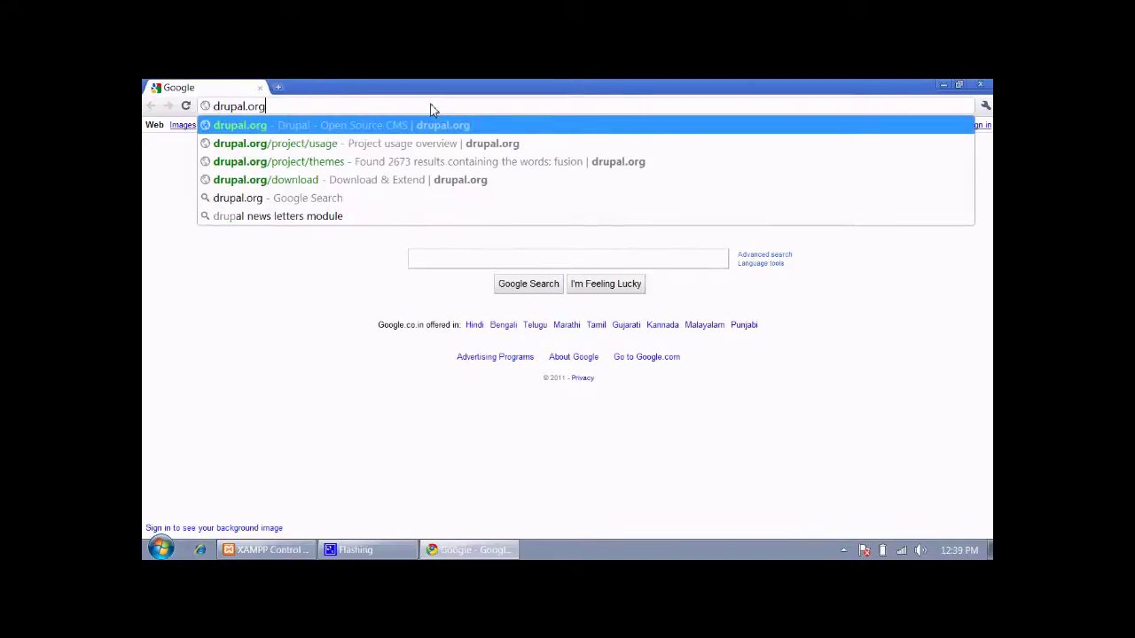
key("Return")
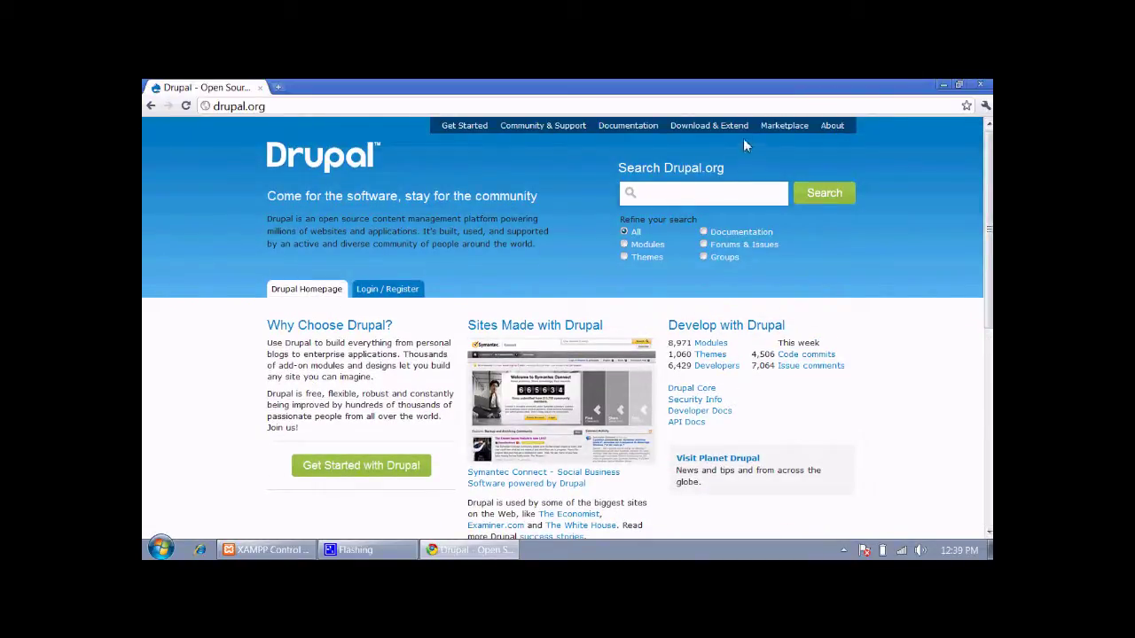
Download drupal-6.20.tar.gz from the Drupal 6 core downloads under Download & Extend
left_click(724, 124)
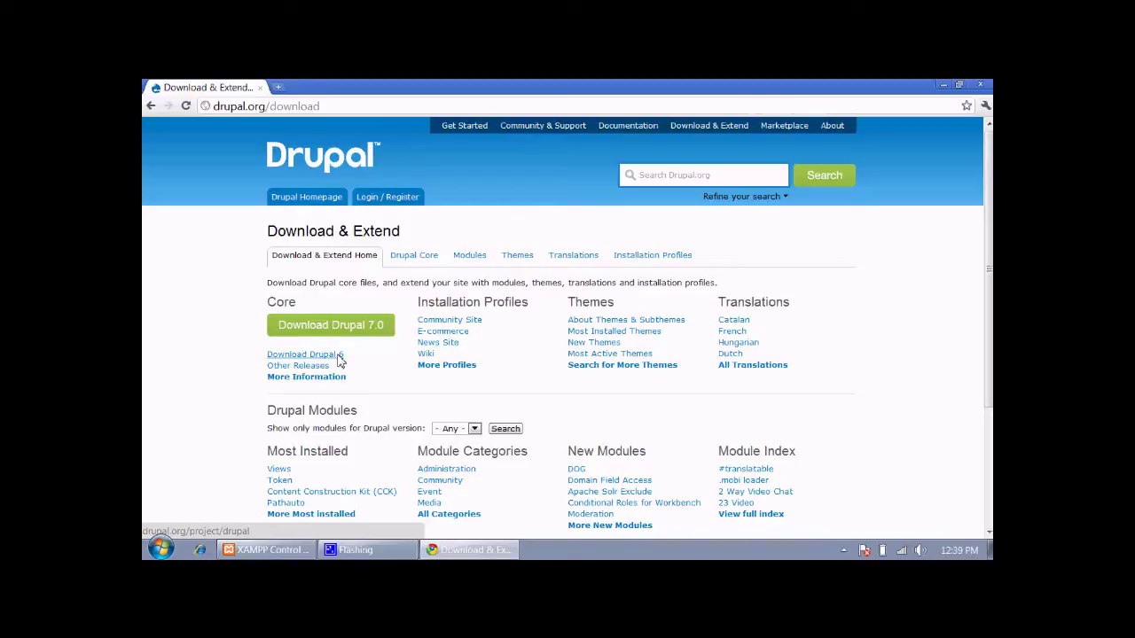
left_click(338, 356)
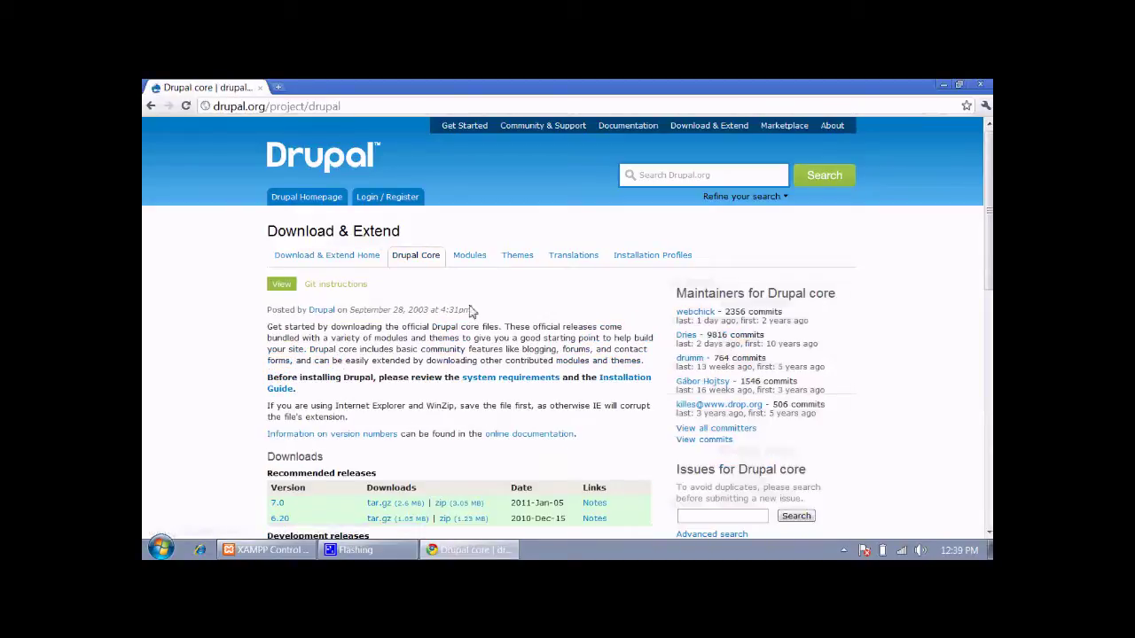
left_click_drag(987, 209, 987, 247)
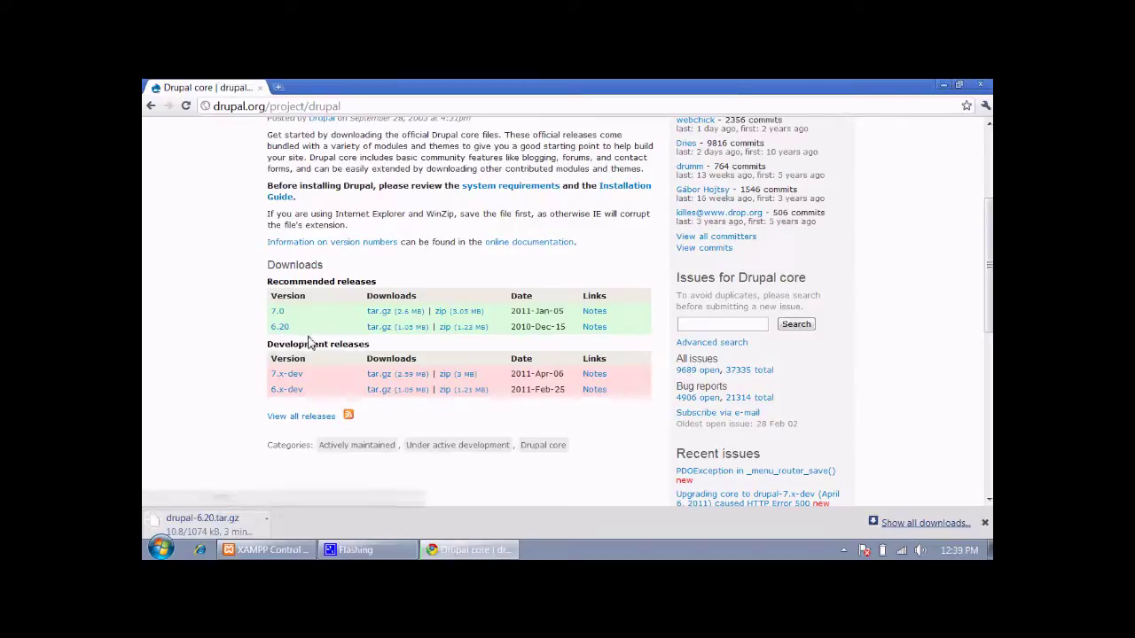
Load phpMyAdmin at 127.0.0.1/phpmyadmin in a new tab
left_click(280, 89)
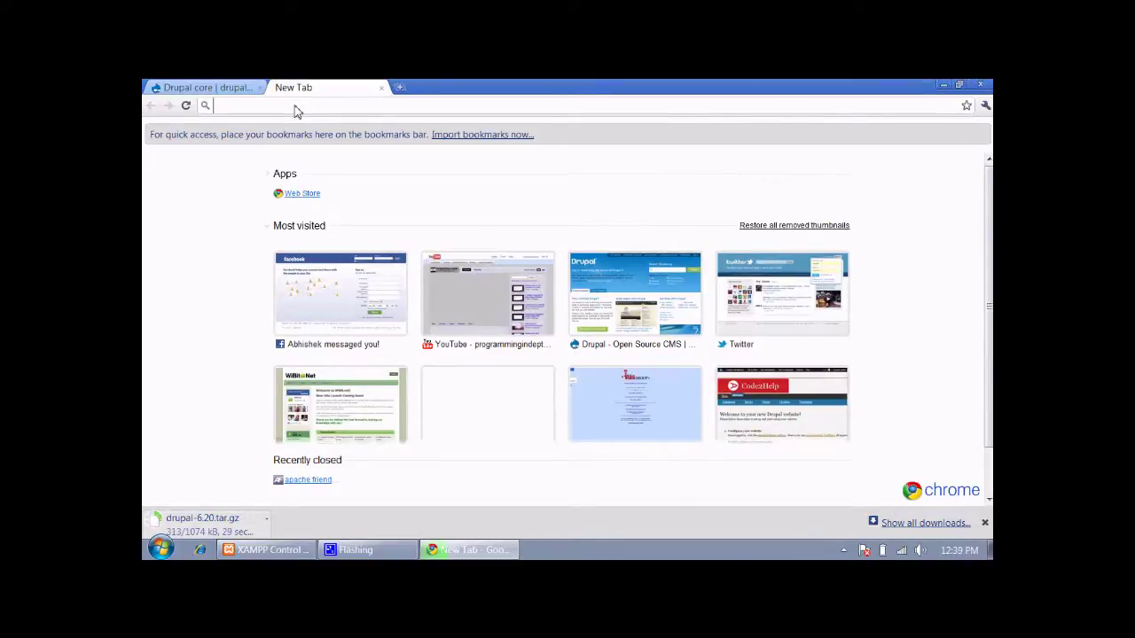
type("127.0.0.0")
key("BackSpace")
type("1/")
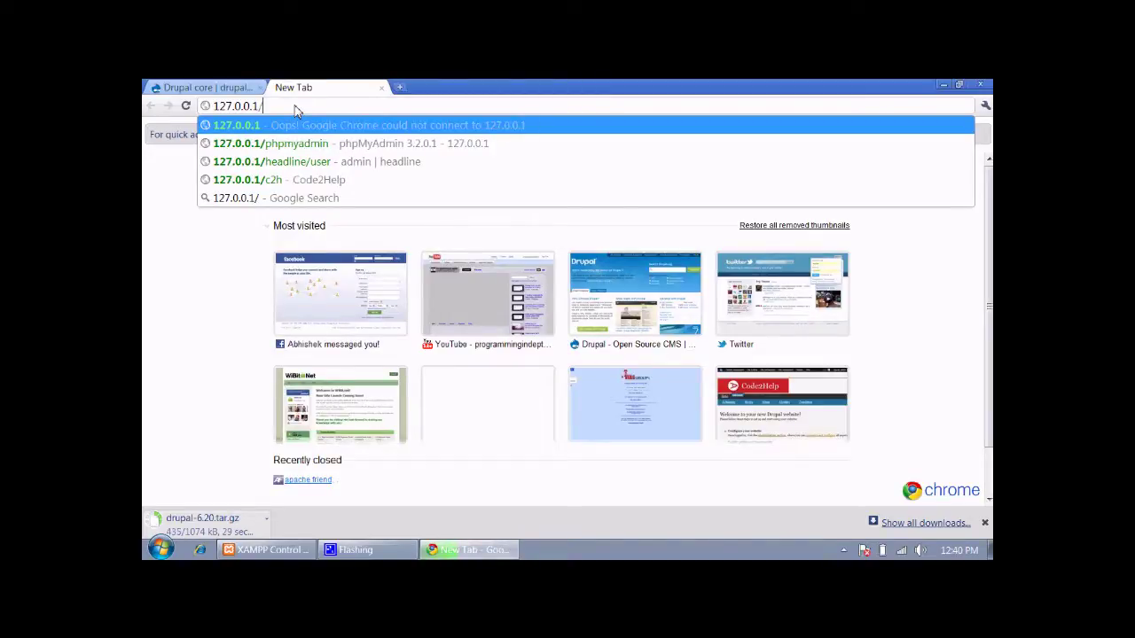
type("ph")
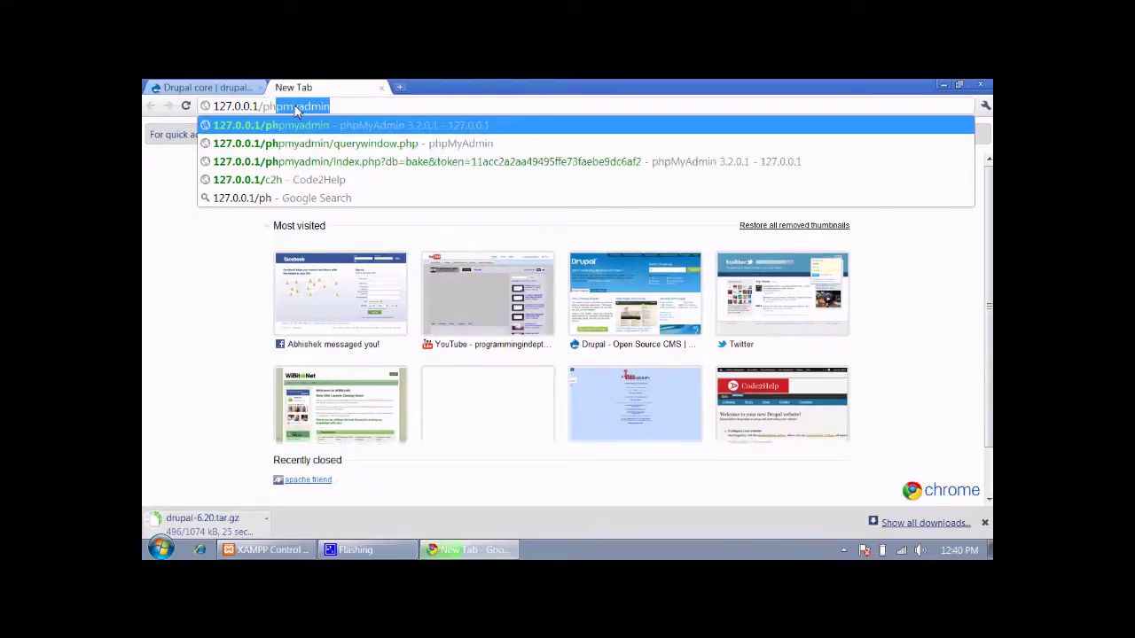
type("pmyadmin")
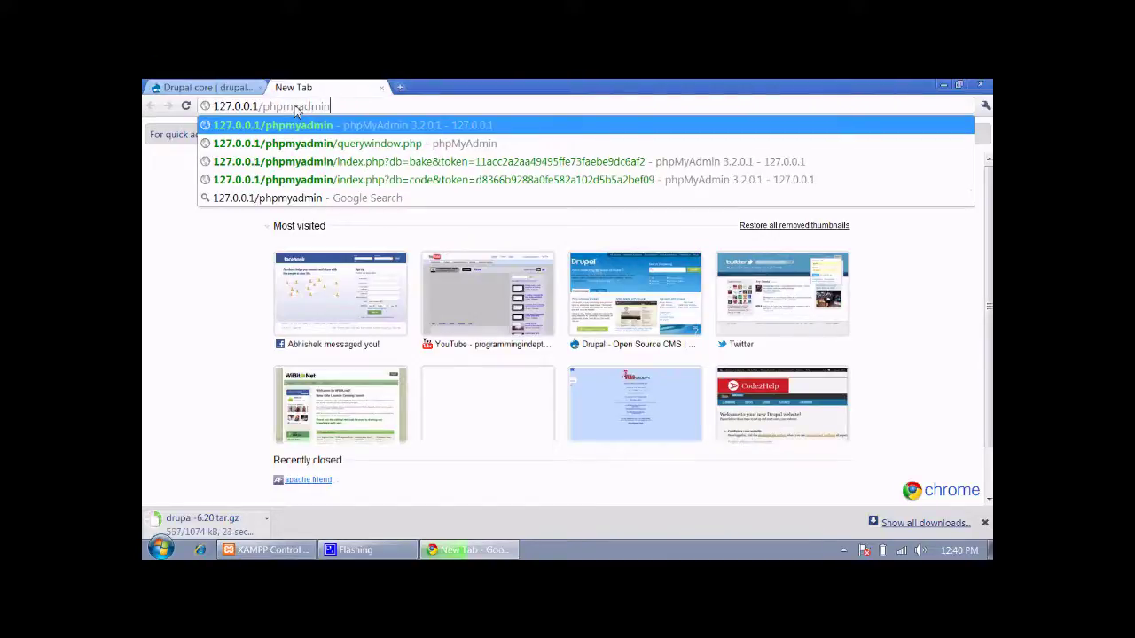
key("Return")
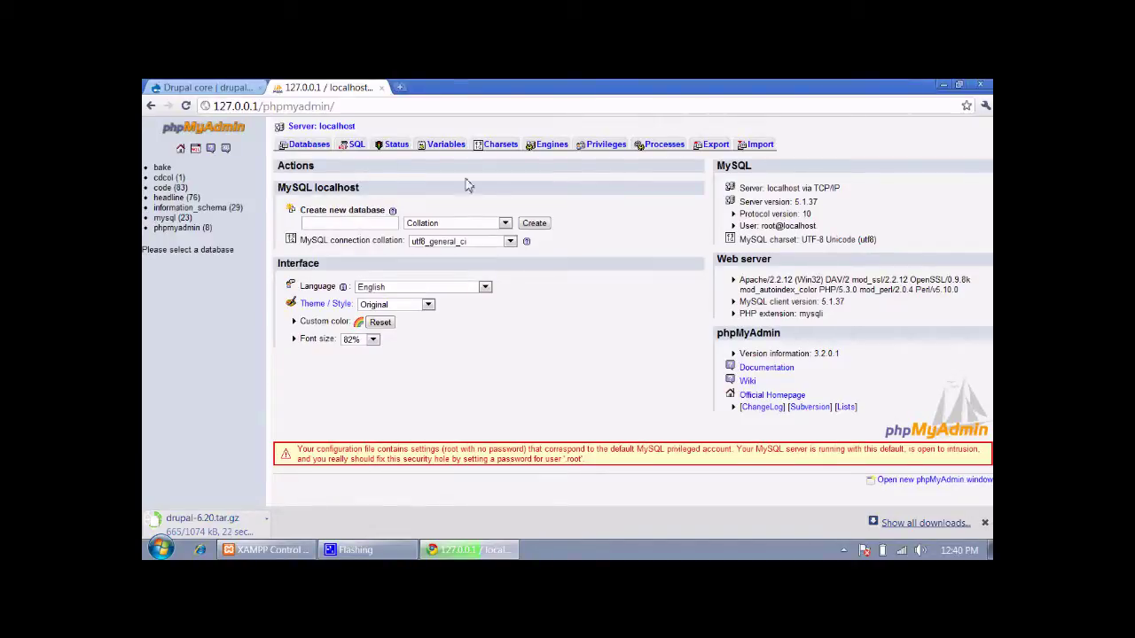
Create a new database named drupal
left_click(350, 227)
type("drupal")
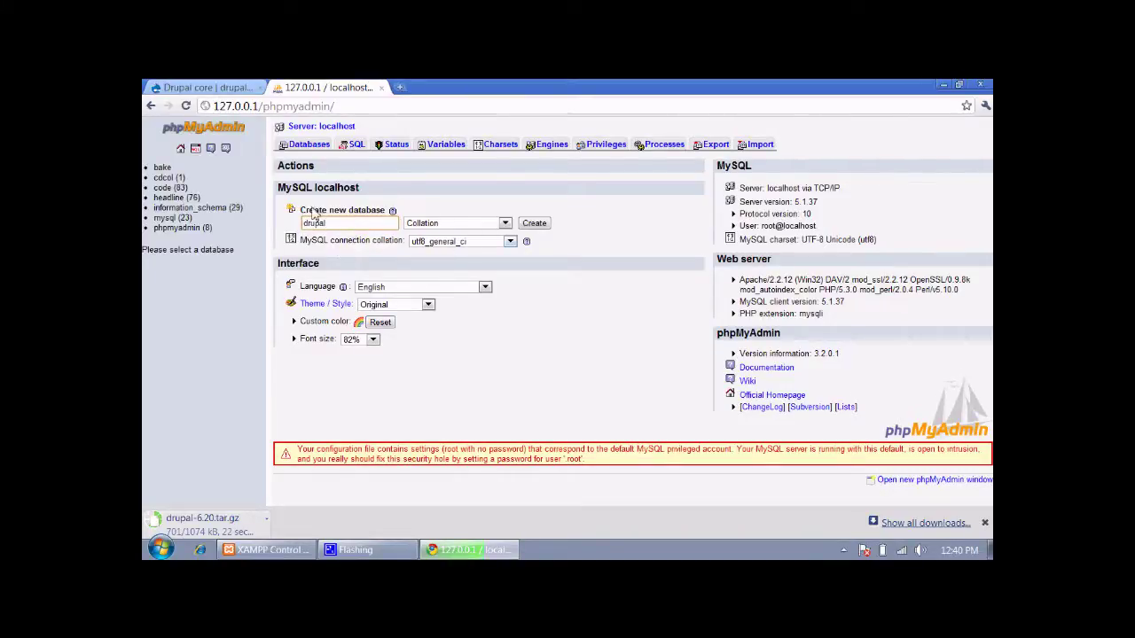
left_click_drag(333, 223, 279, 225)
left_click(624, 251)
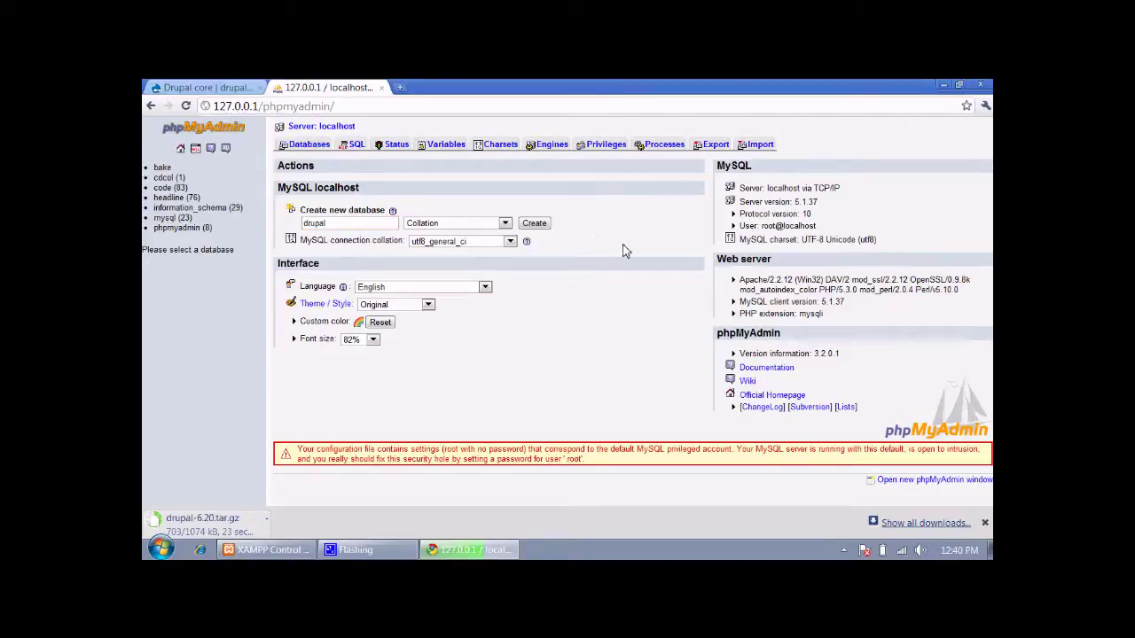
left_click(533, 224)
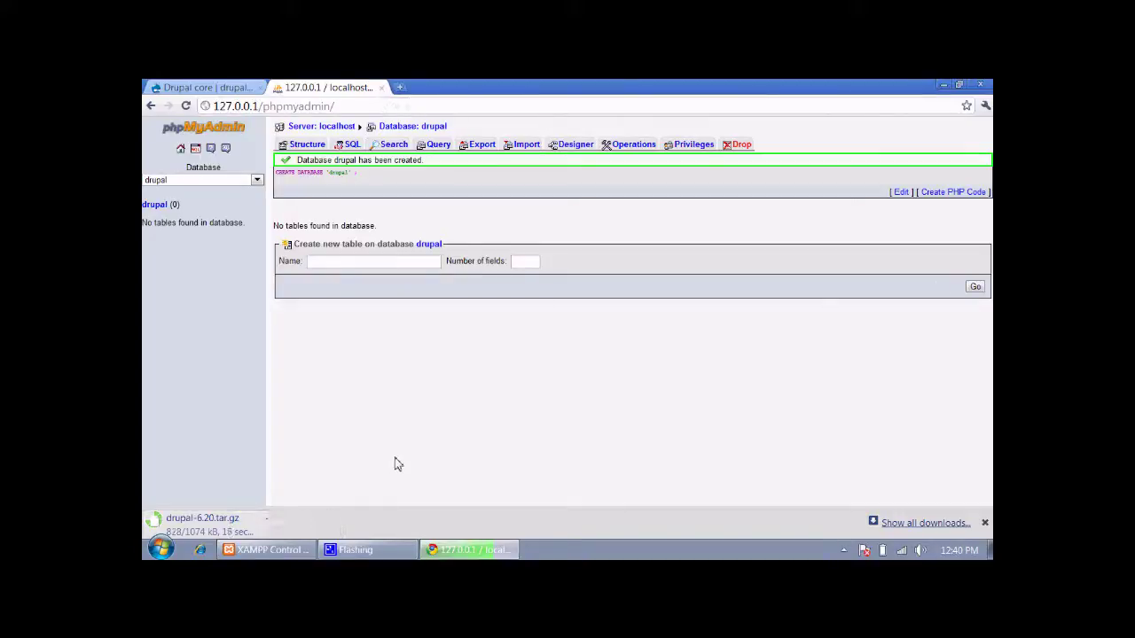
Open the downloads list and show the finished drupal-6.20.tar.gz in its Downloads folder
key("ctrl+j")
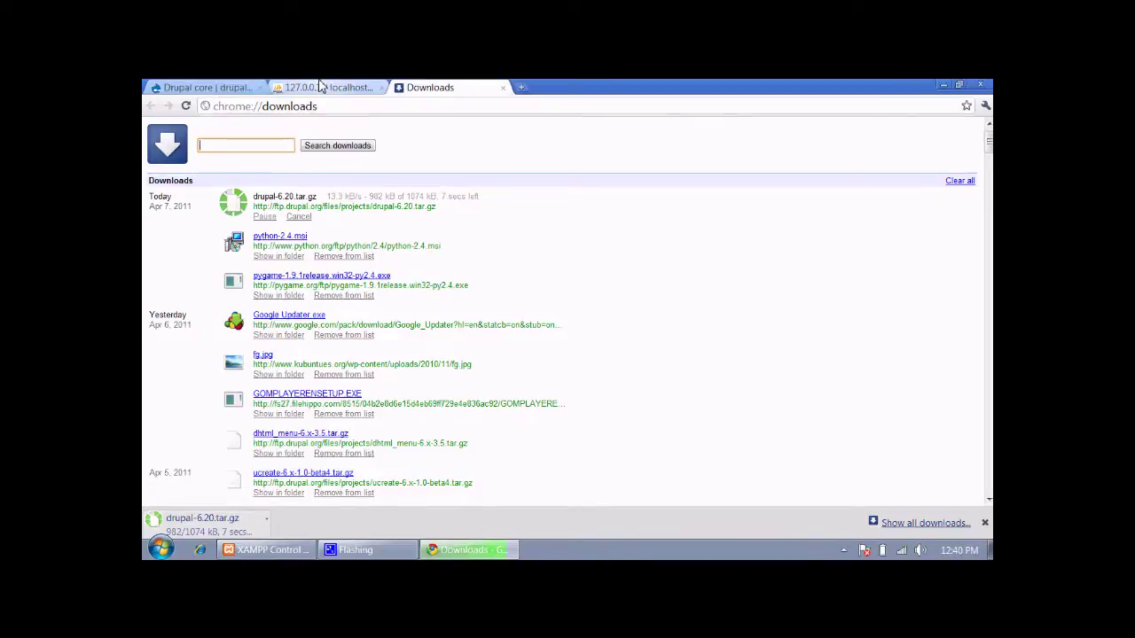
left_click(320, 86)
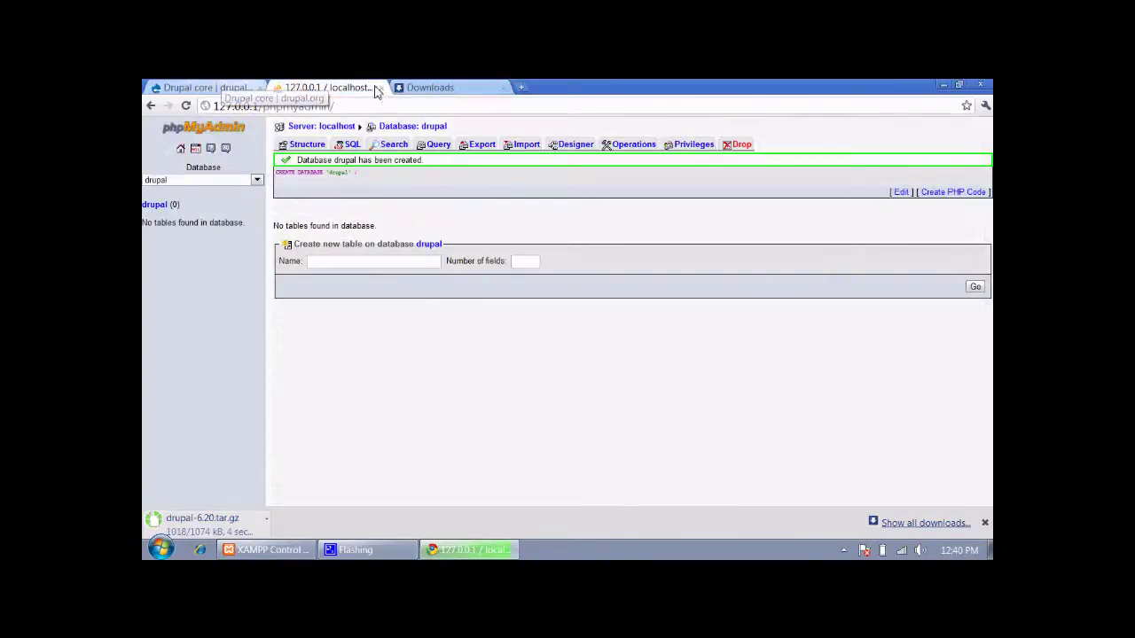
left_click(228, 86)
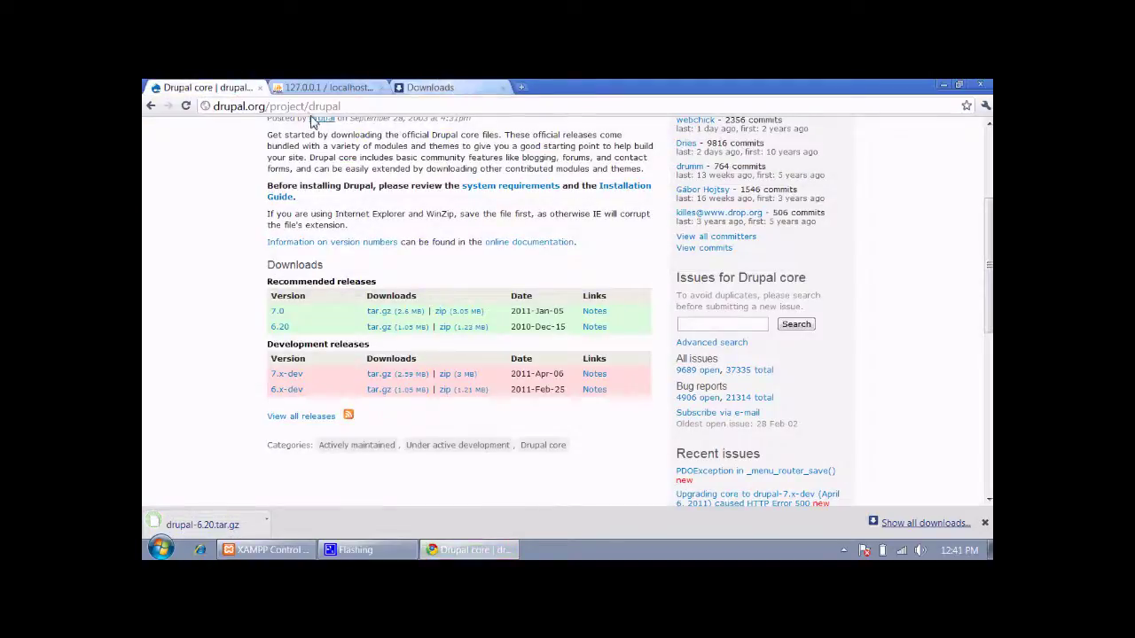
left_click(434, 87)
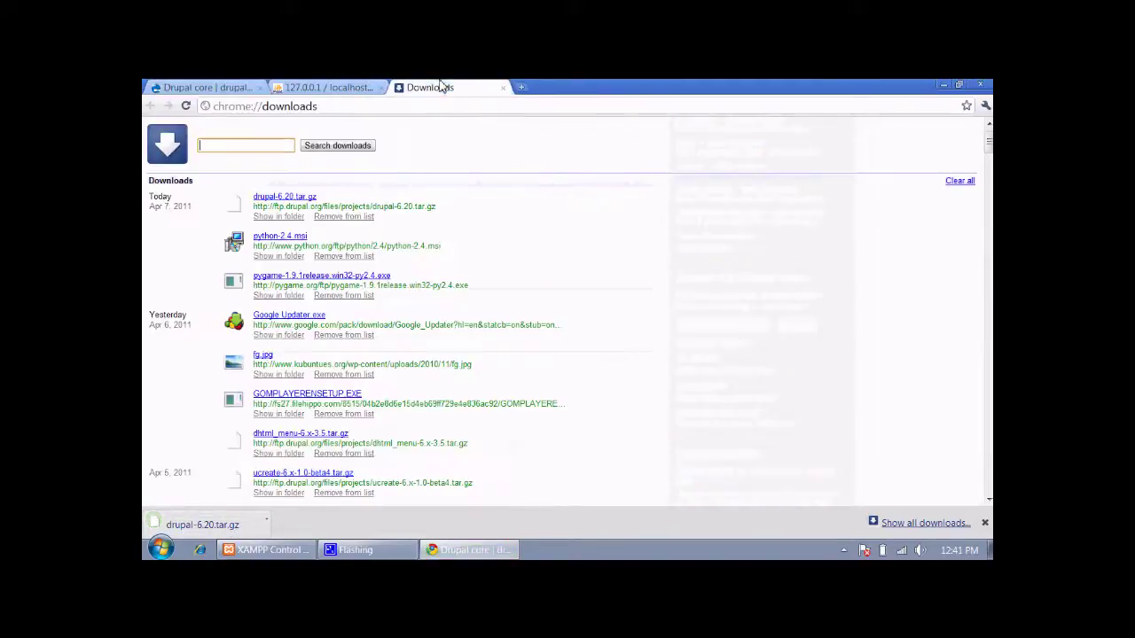
left_click(292, 219)
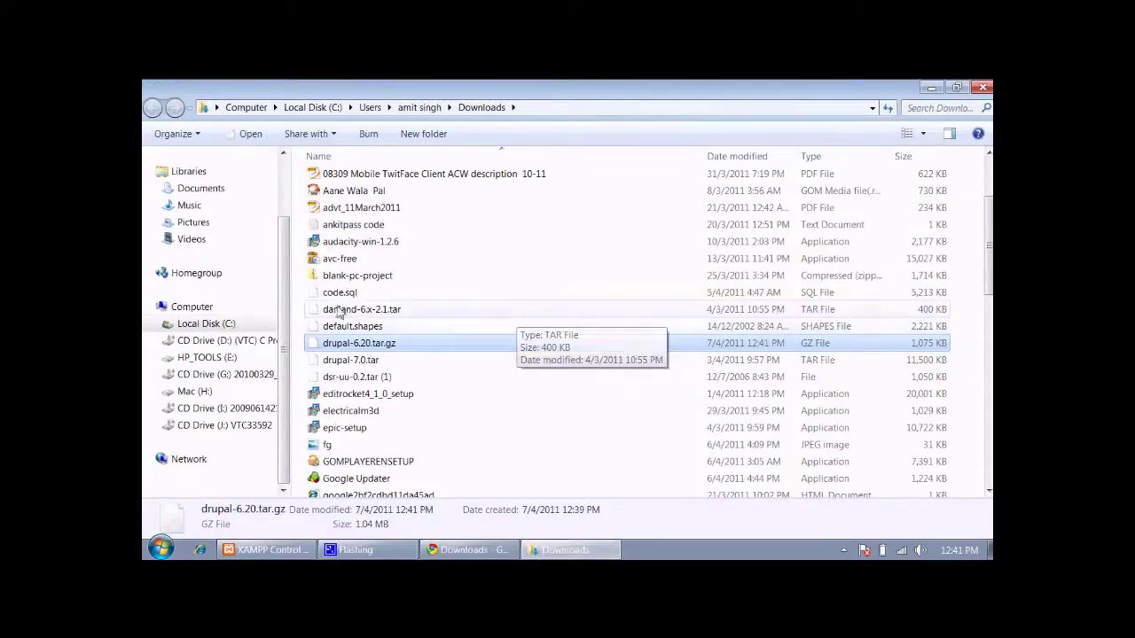
Close the Downloads folder window and minimize Chrome
left_click(984, 86)
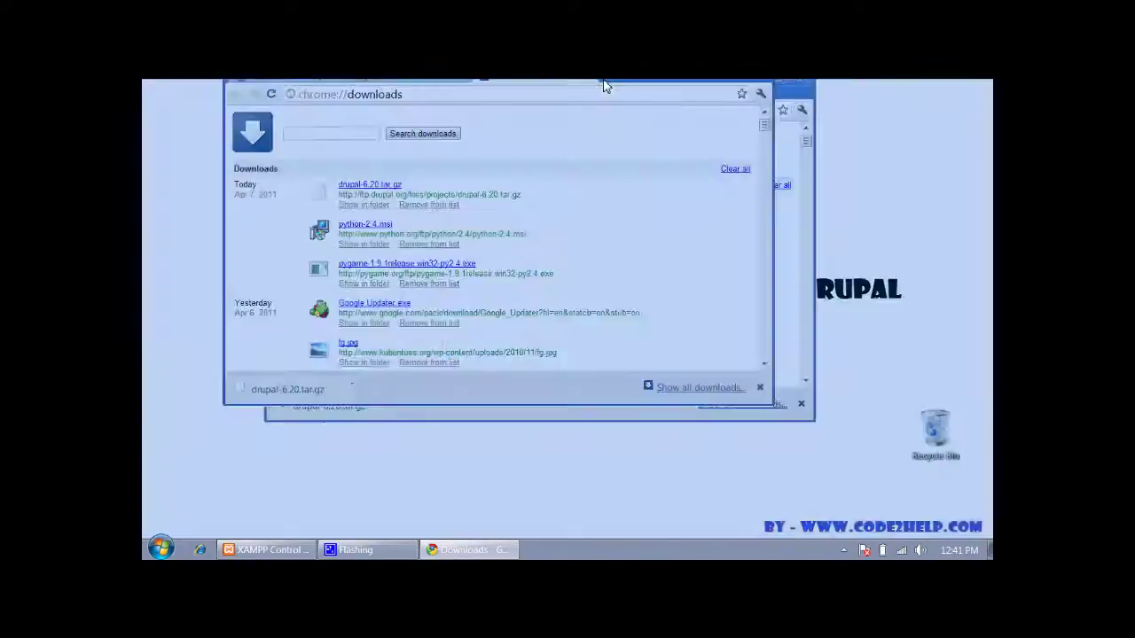
double_click(608, 83)
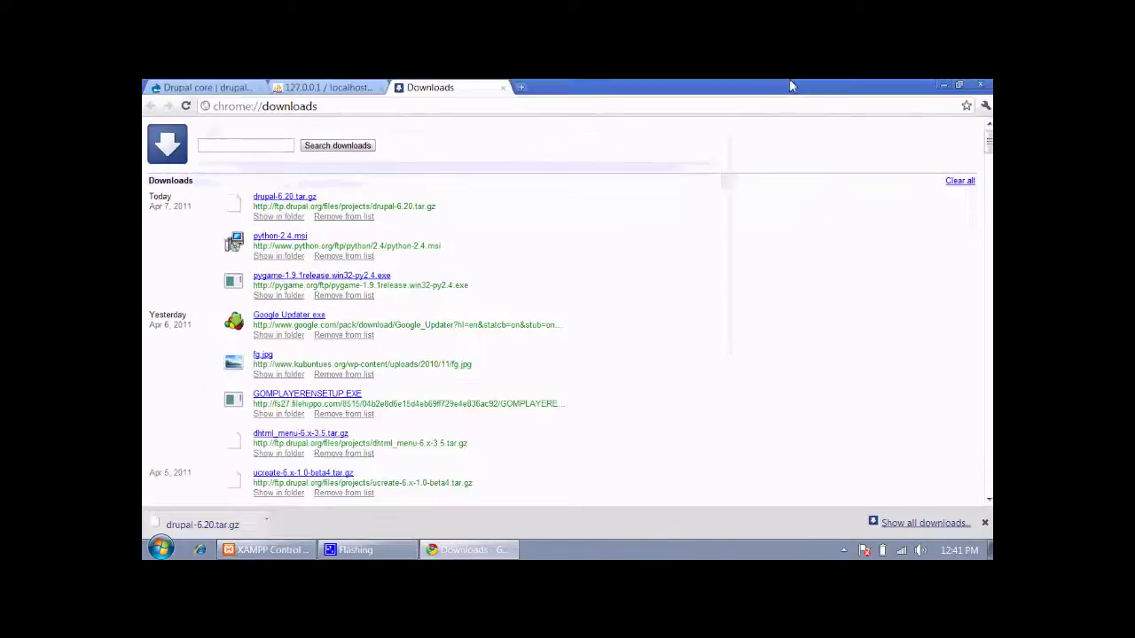
left_click(941, 85)
Browse to C:\xampp\htdocs in Explorer and add a new folder there
key("super+e")
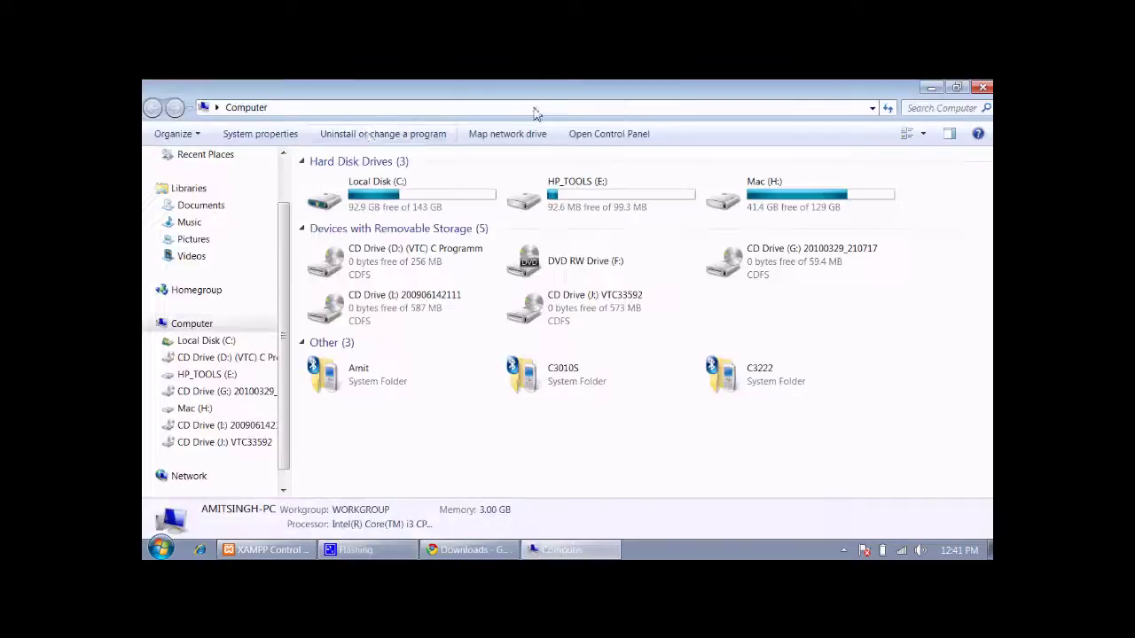
double_click(413, 189)
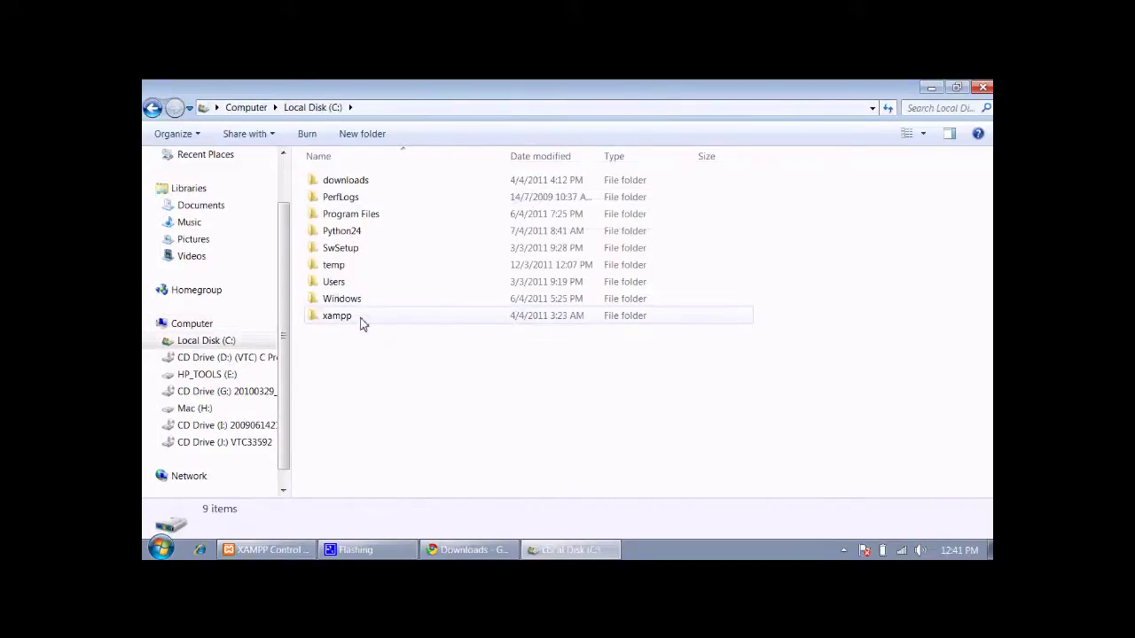
double_click(359, 318)
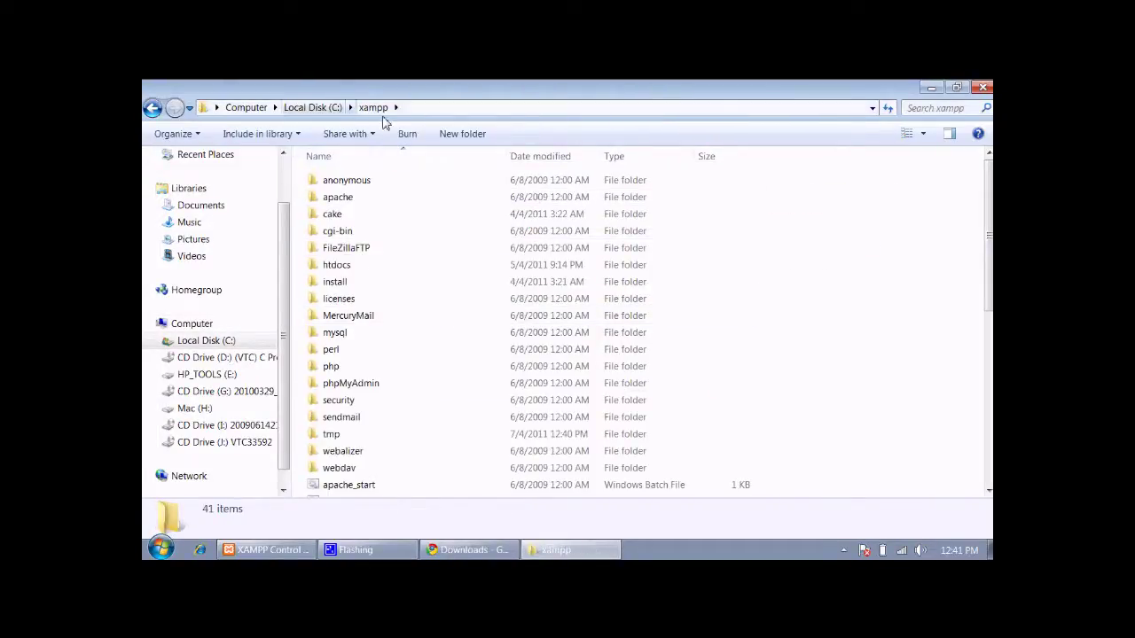
double_click(354, 265)
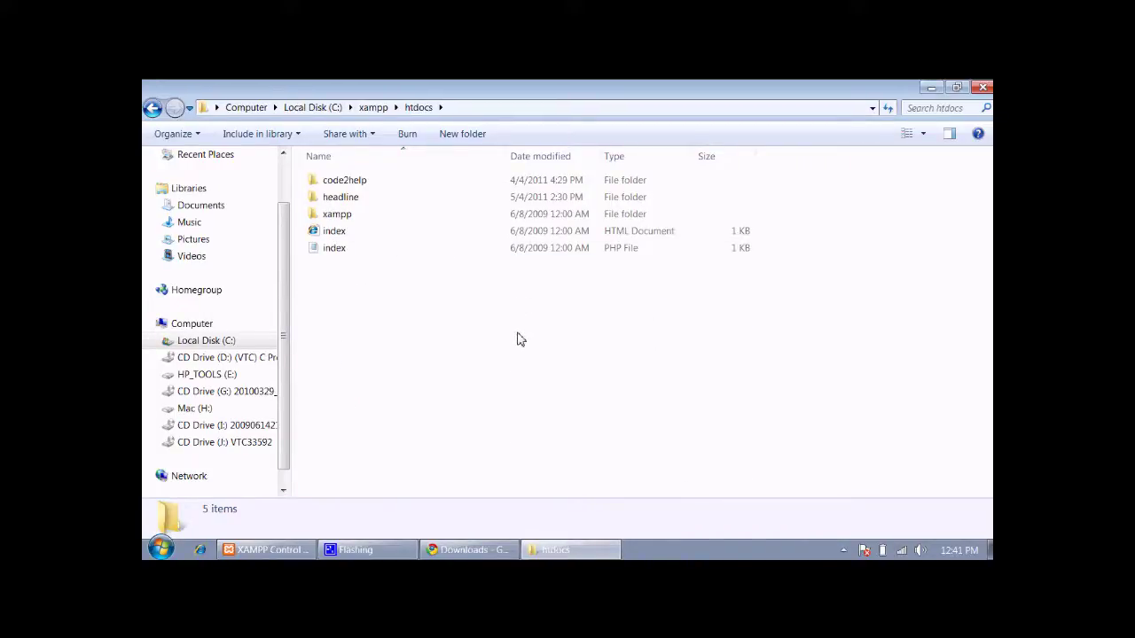
key("ctrl+shift+n")
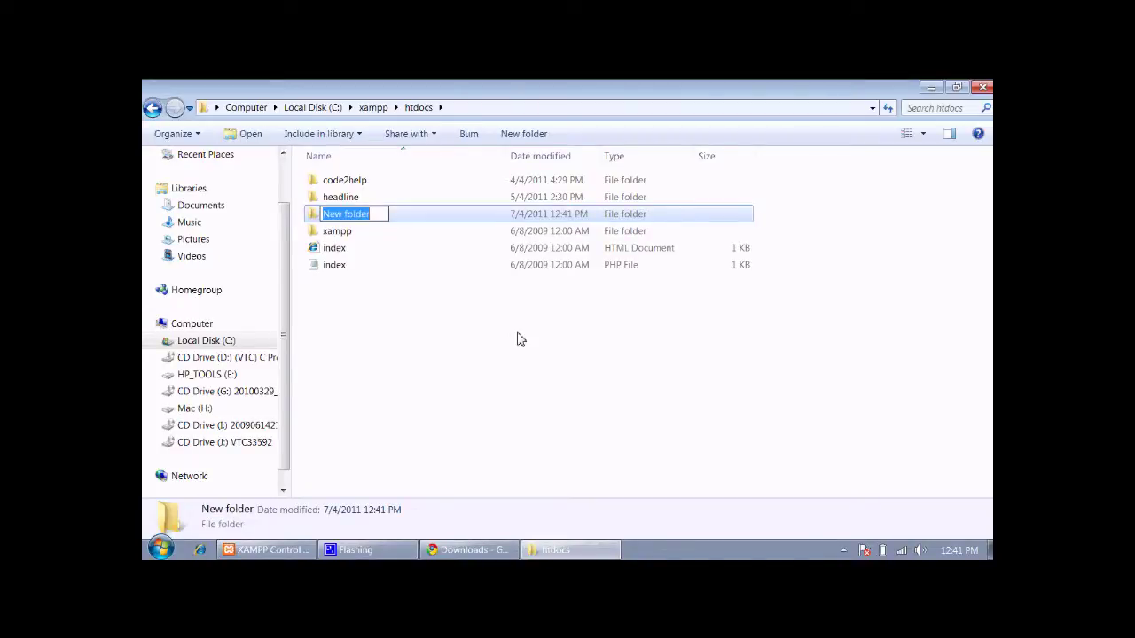
Name the new folder drupal and paste the drupal-6.20.tar.gz archive into it
type("drupal")
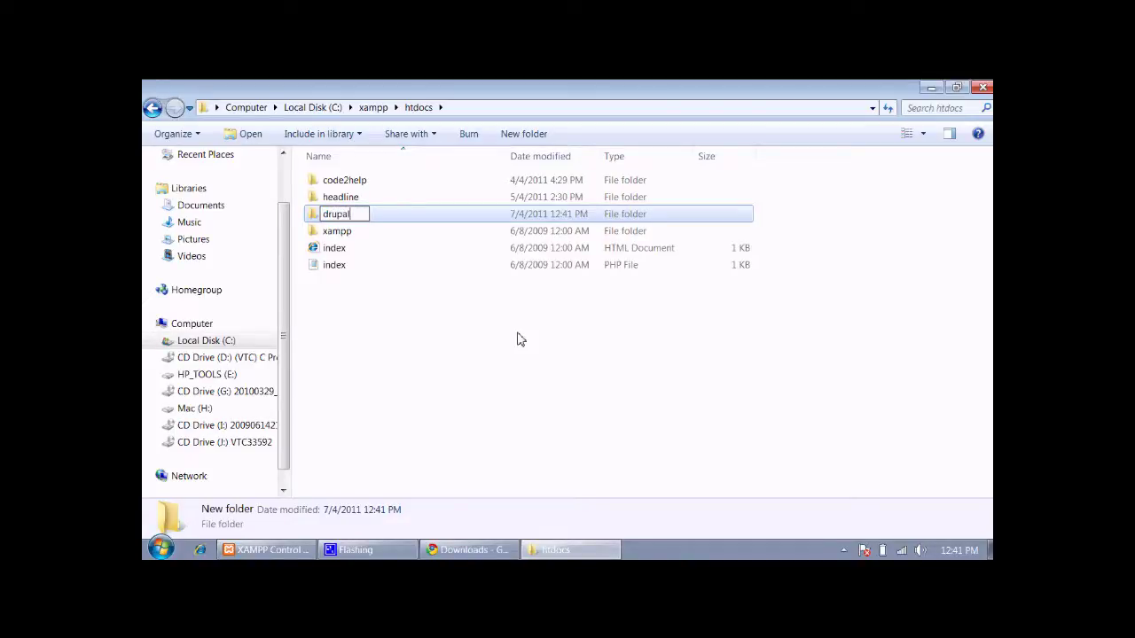
key("Return")
key("Return")
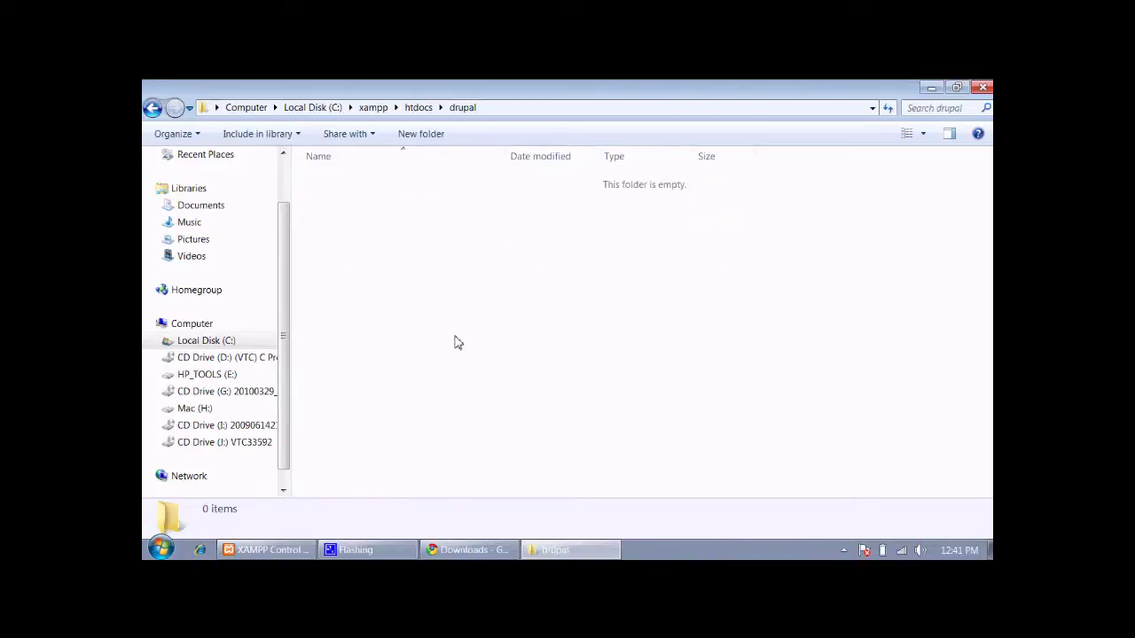
key("ctrl+v")
key("Menu")
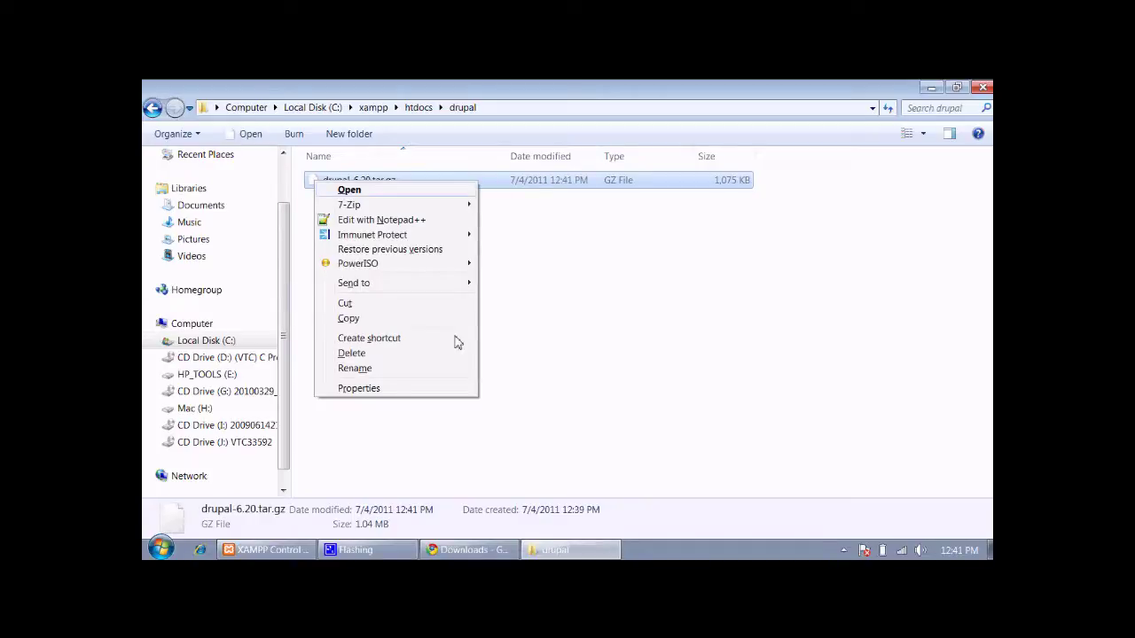
left_click(647, 328)
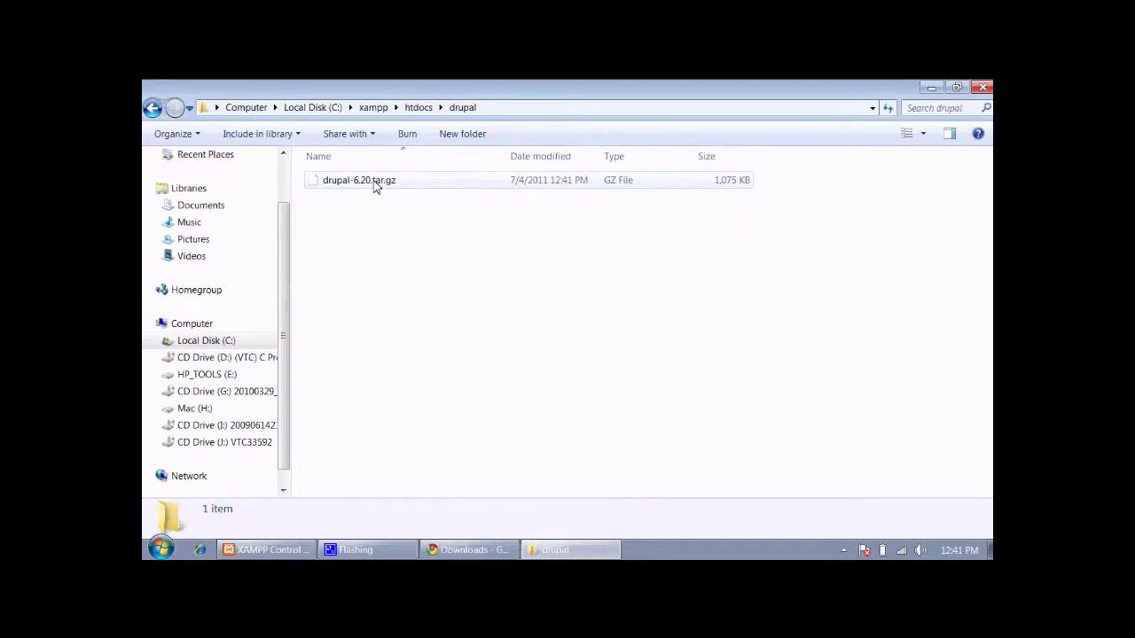
Extract drupal-6.20.tar.gz, then drupal-6.20.tar, with 7-Zip and open the drupal-6.20 folder
right_click(374, 185)
mouse_move(403, 204)
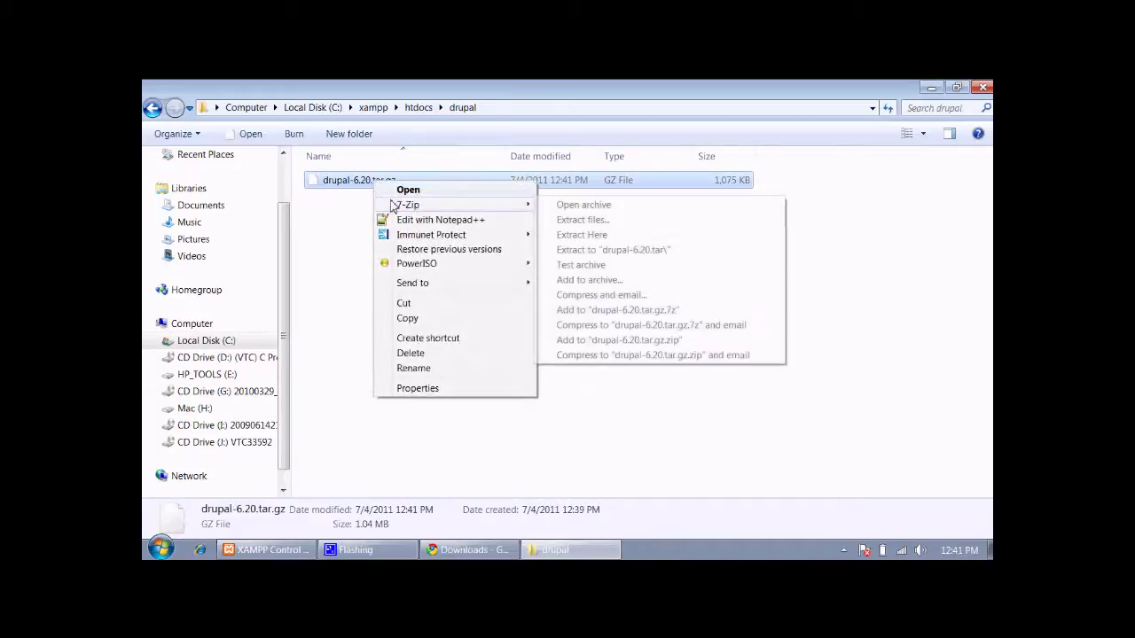
left_click(594, 238)
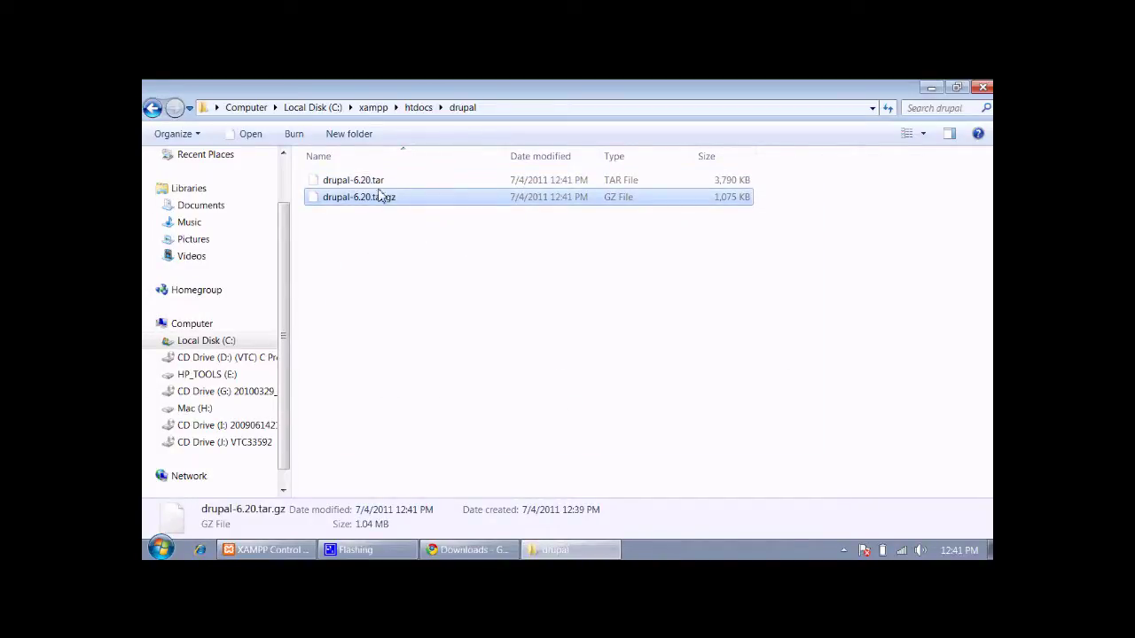
left_click(380, 182)
right_click(381, 181)
mouse_move(417, 203)
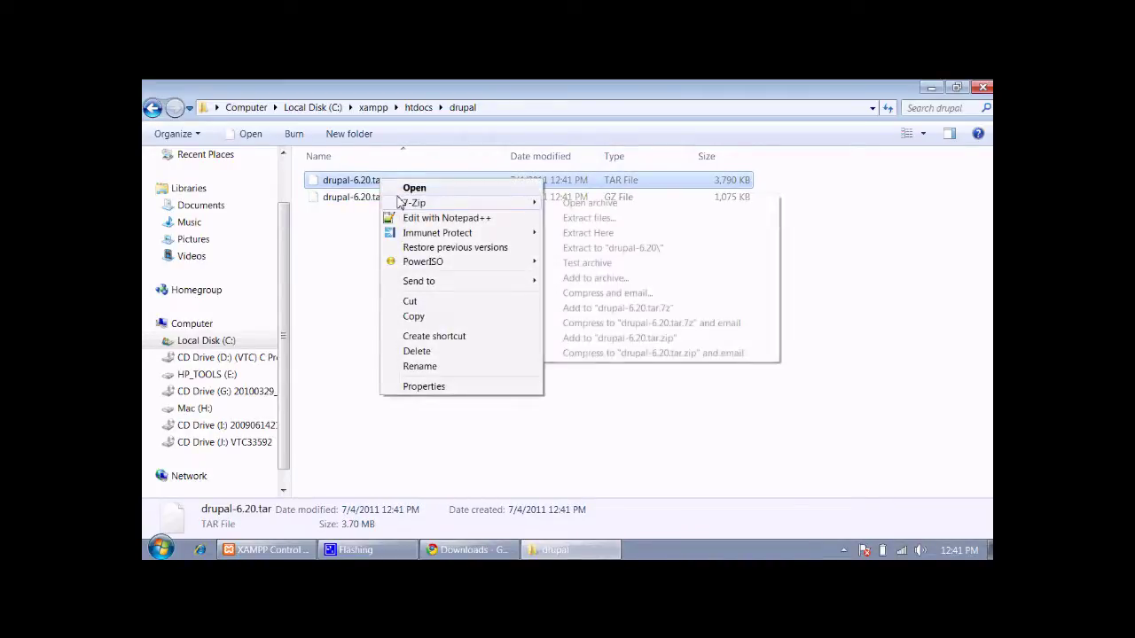
left_click(594, 235)
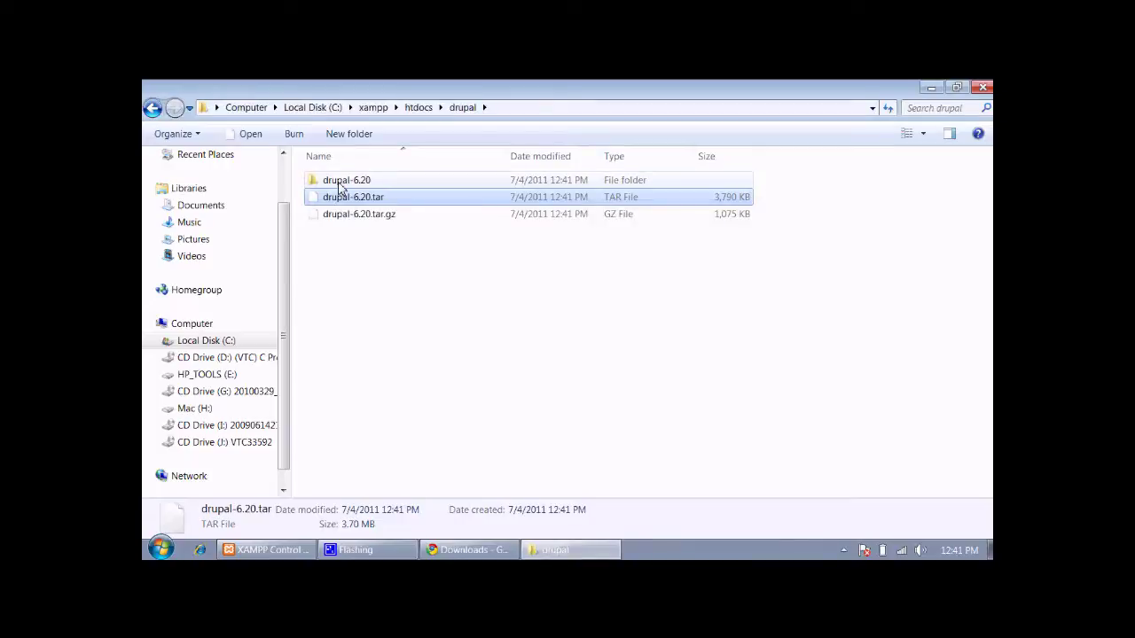
double_click(338, 181)
Delete drupal-6.20.tar and drupal-6.20.tar.gz from the drupal folder
key("BackSpace")
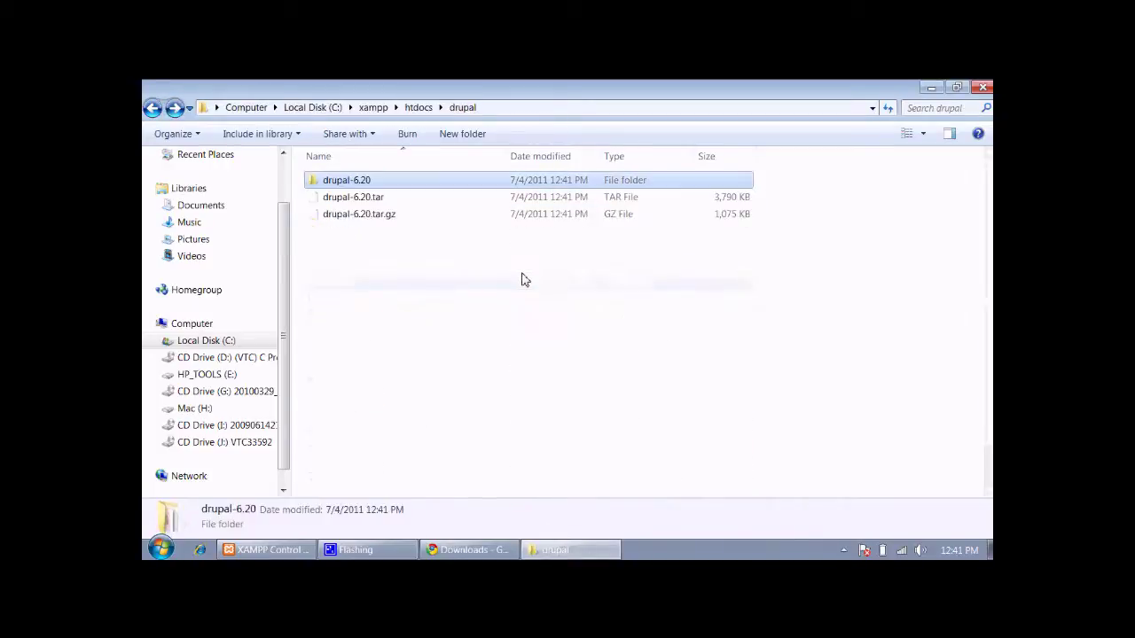
key("Down")
key("shift+Down")
key("Delete")
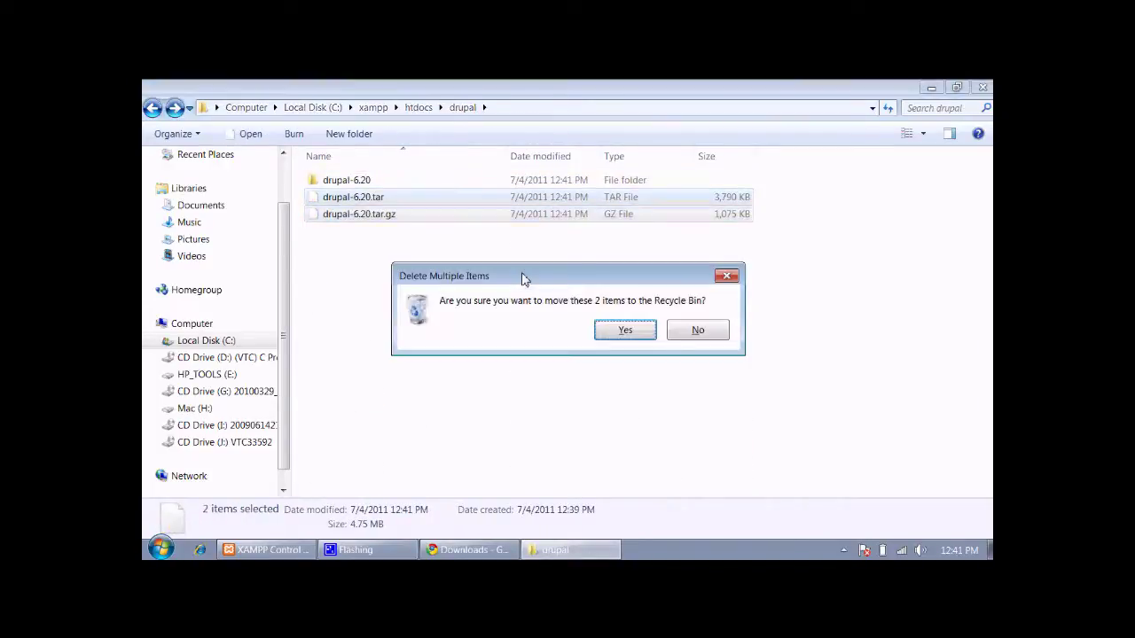
key("Return")
key("Return")
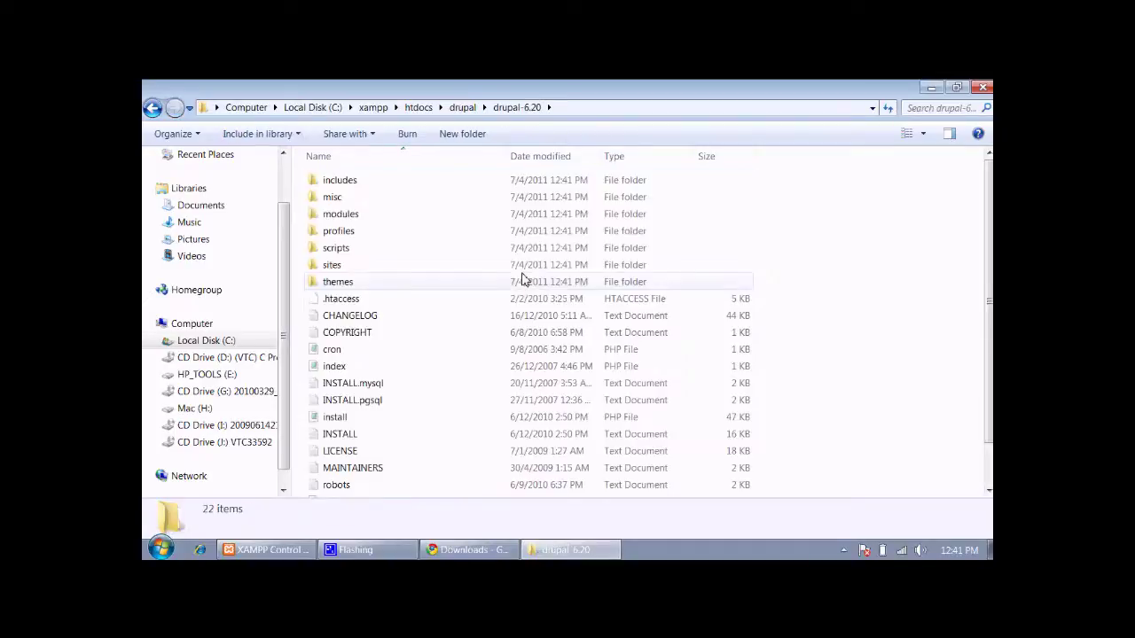
Move all 22 items from drupal-6.20 into drupal and delete the empty drupal-6.20 folder
key("BackSpace")
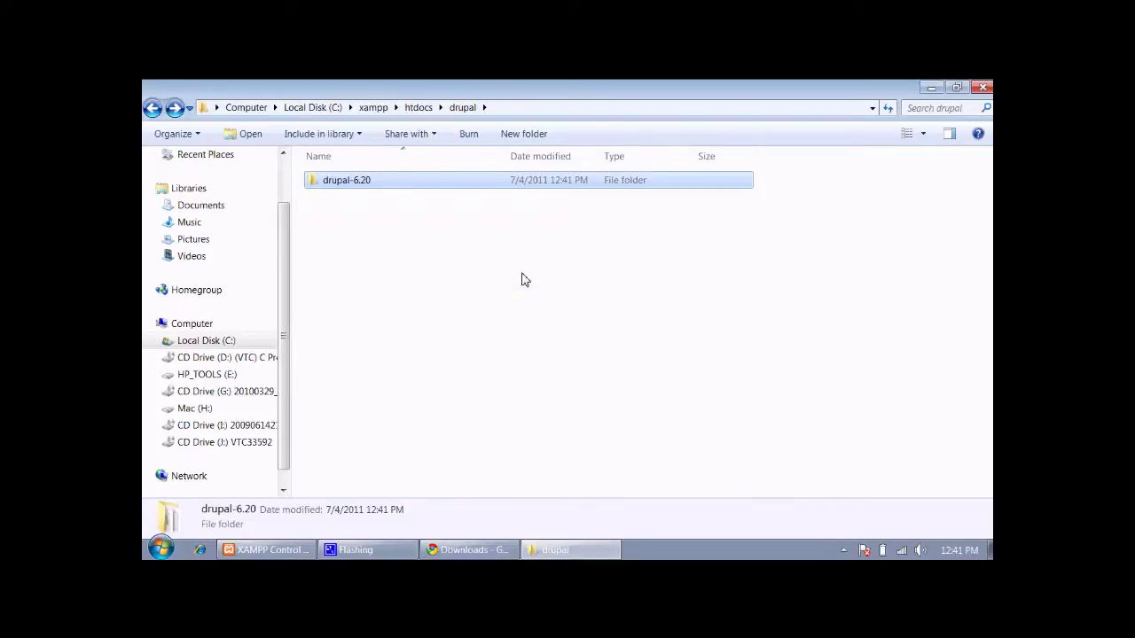
key("Return")
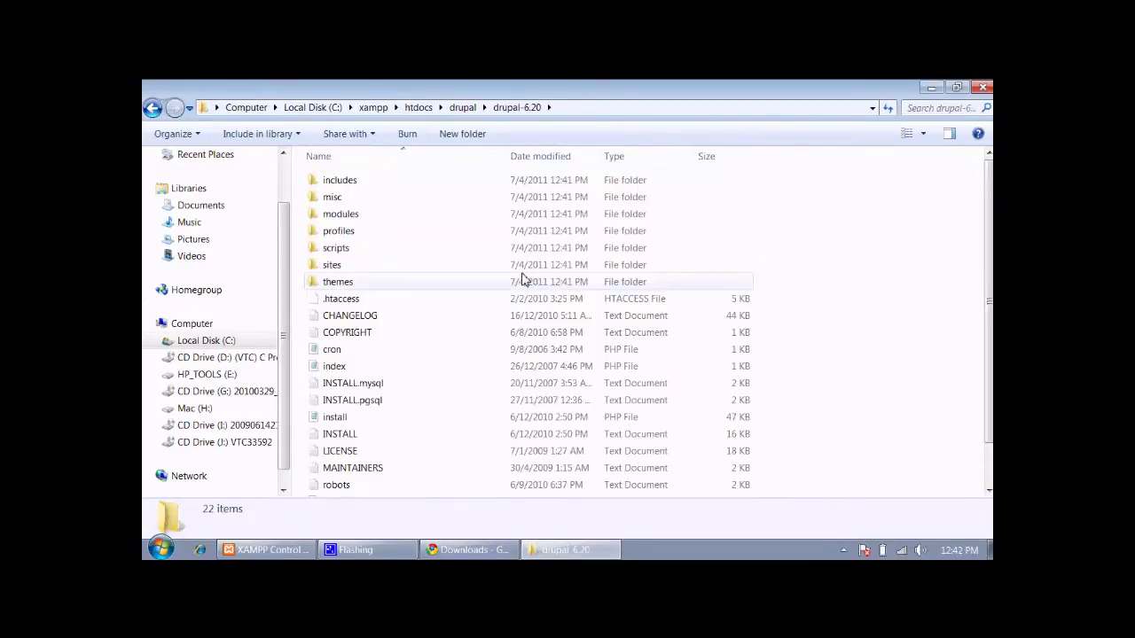
key("ctrl+a")
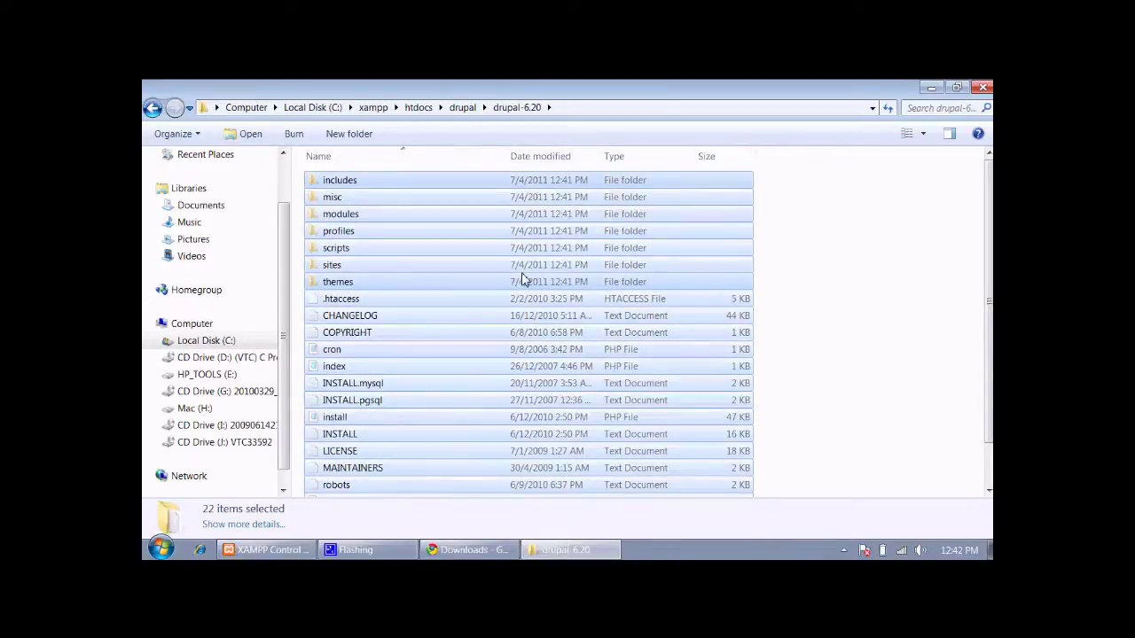
key("BackSpace")
key("ctrl+v")
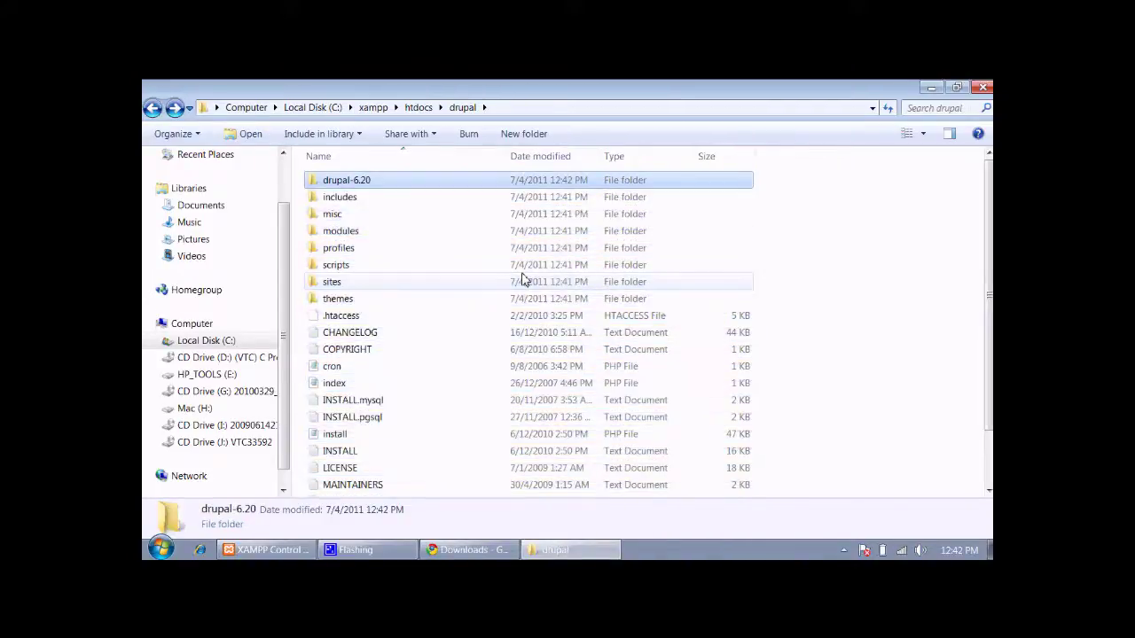
key("Delete")
Check the Drupal files in htdocs\drupal, keep the folder name drupal, and switch back to Chrome
key("Down")
key("Down")
key("Down")
key("Down")
key("Down")
key("Down")
key("Down")
key("Down")
key("Down")
key("Down")
key("Down")
key("Down")
key("Down")
key("Down")
key("Down")
key("Down")
key("Down")
key("Down")
key("Down")
key("Down")
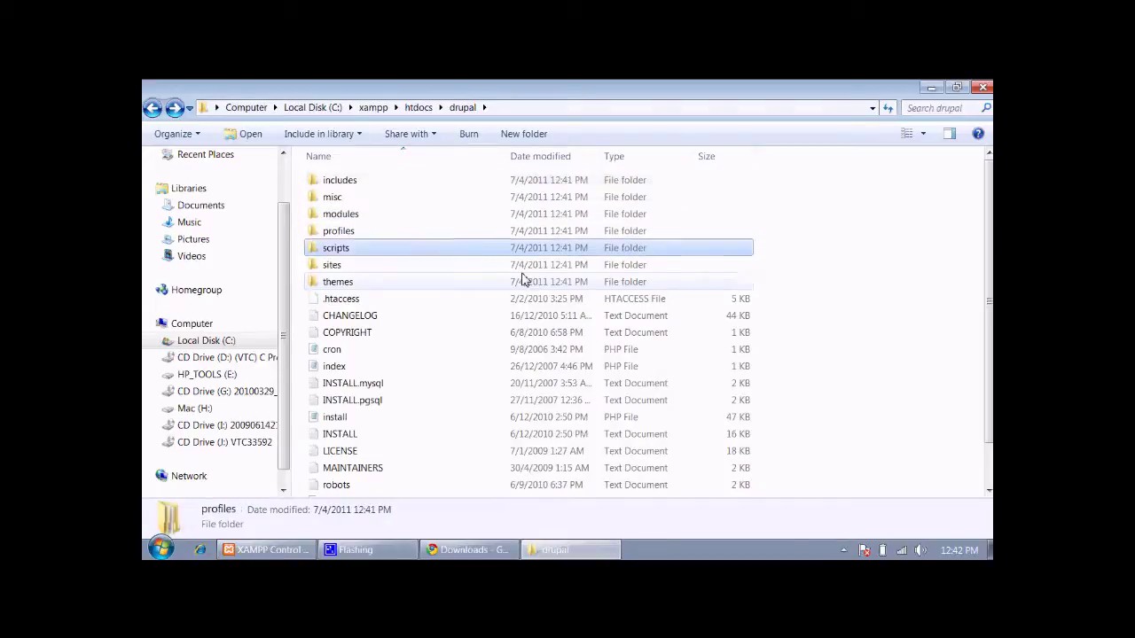
key("Up")
key("Up")
key("Up")
key("Up")
key("Up")
key("Up")
key("Up")
key("Up")
key("Up")
key("Up")
key("Up")
key("Up")
key("Up")
key("Up")
key("Up")
key("Up")
key("Up")
key("Up")
key("Up")
key("Up")
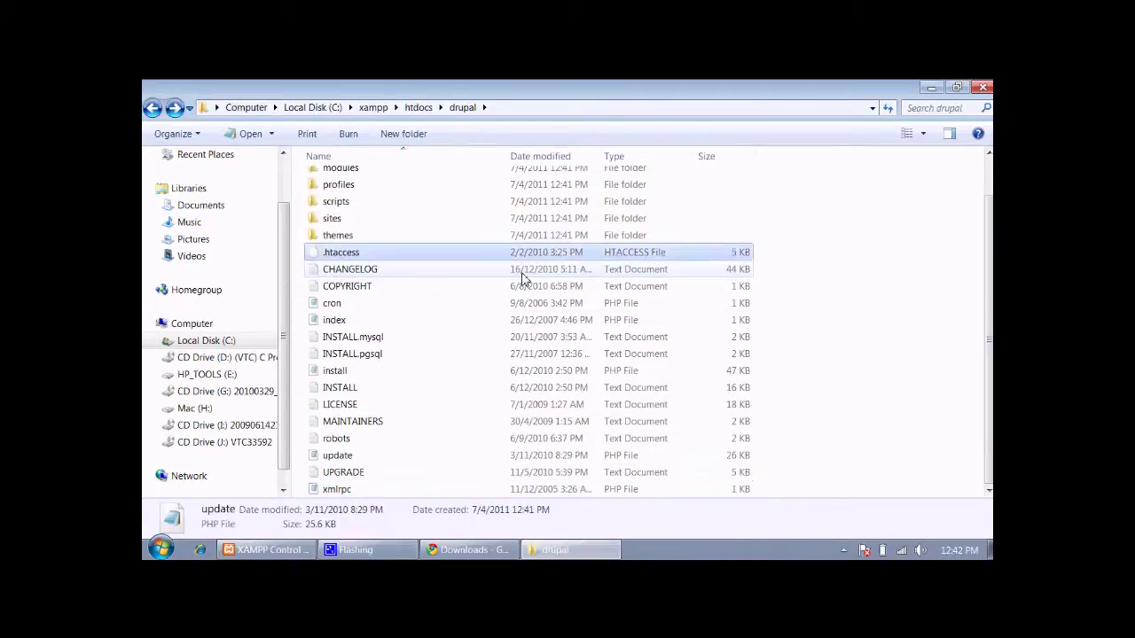
key("BackSpace")
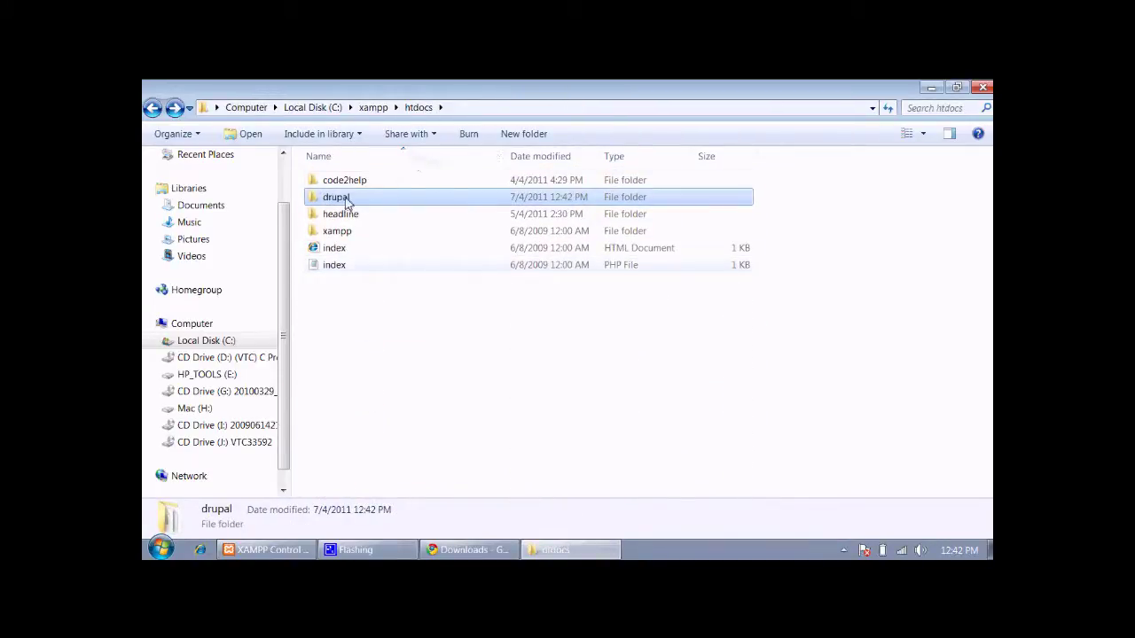
double_click(350, 200)
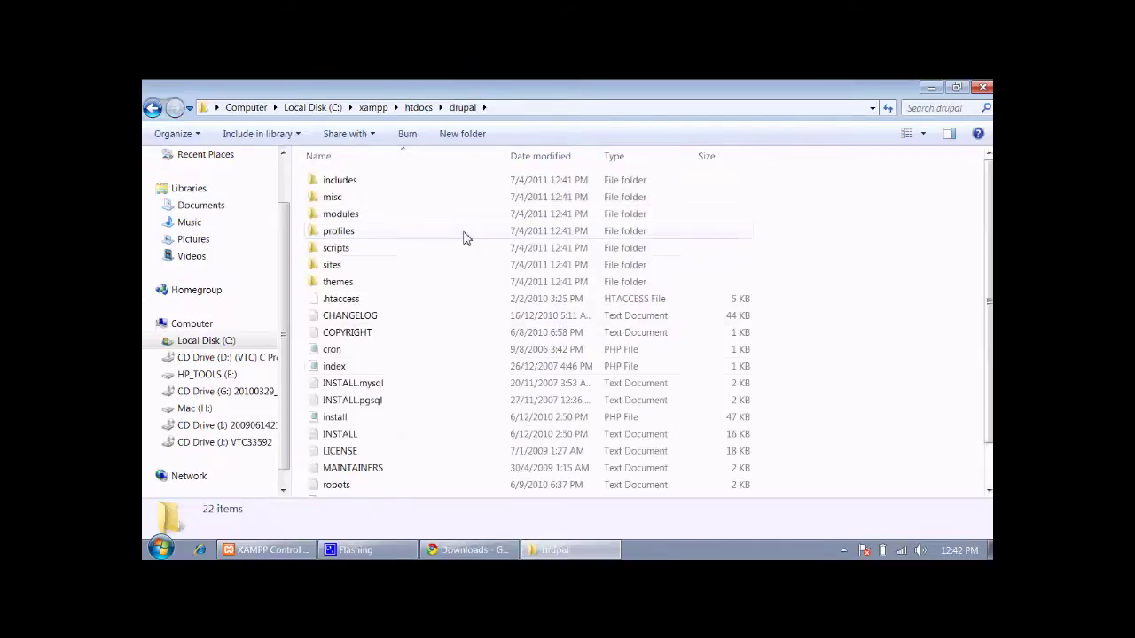
key("BackSpace")
left_click(404, 198)
left_click(594, 407)
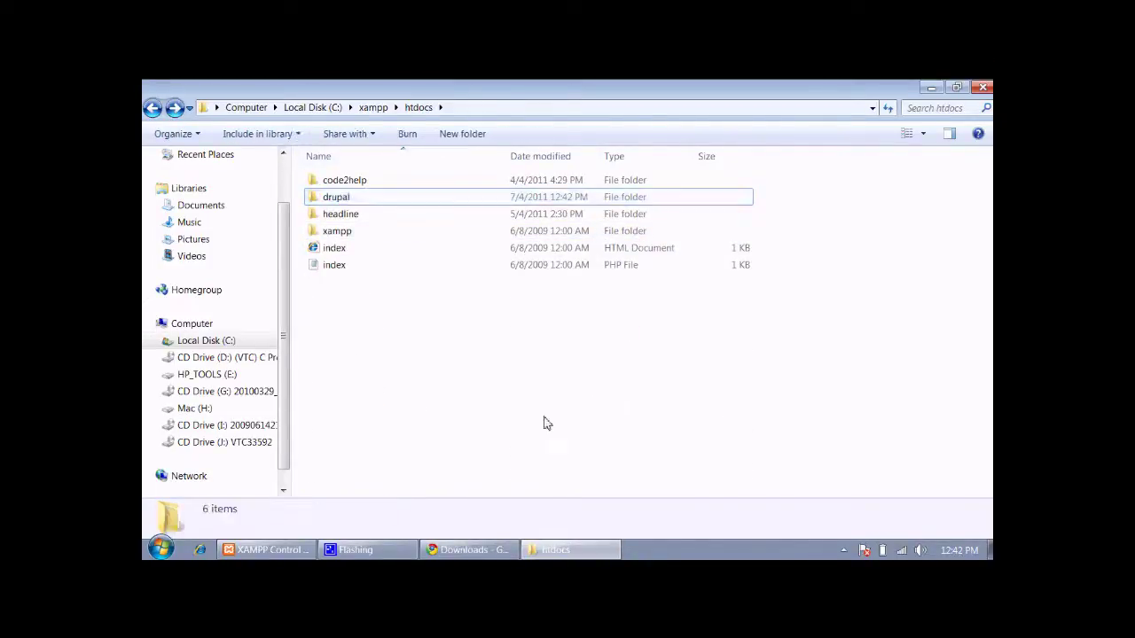
key("alt+Tab")
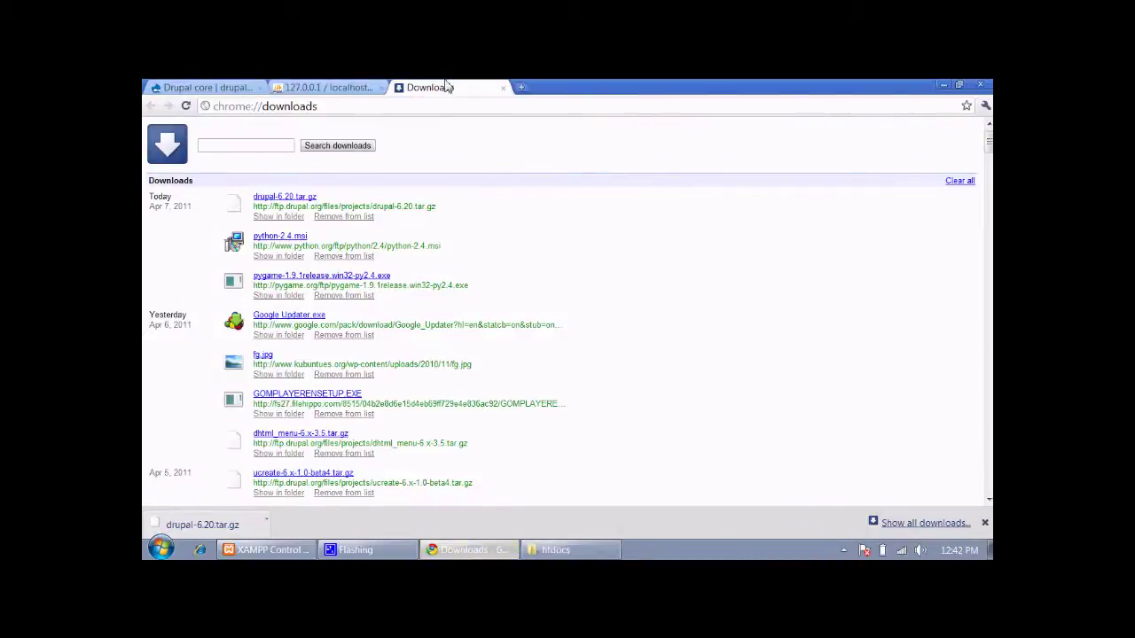
Close the Downloads, phpMyAdmin and Drupal core tabs and load 127.0.0.1/drupal
left_click(503, 87)
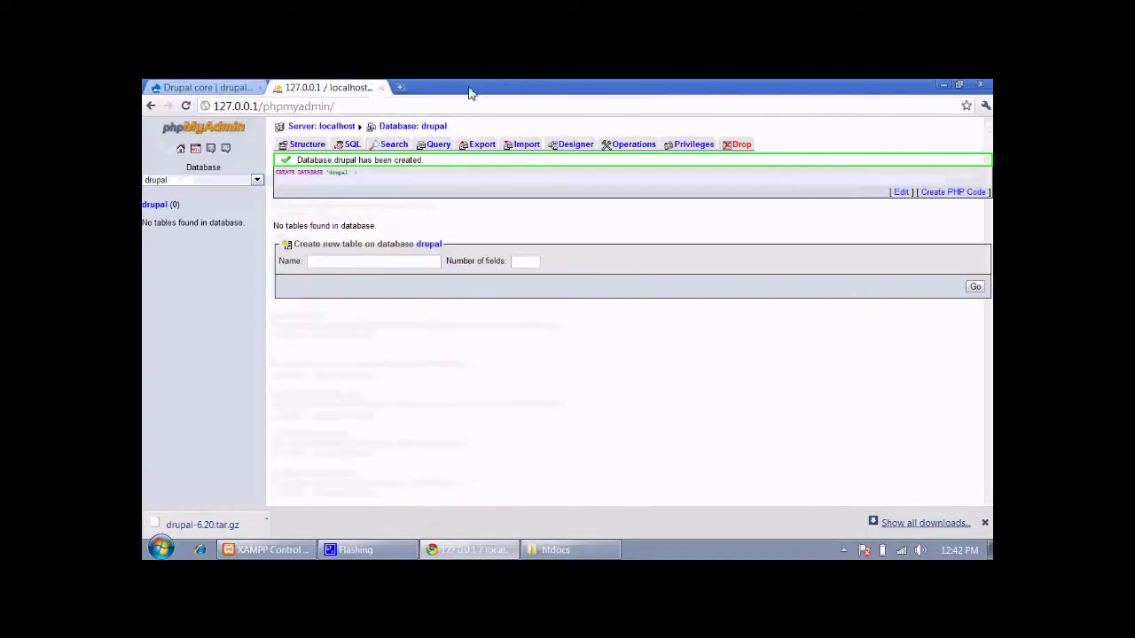
left_click(382, 88)
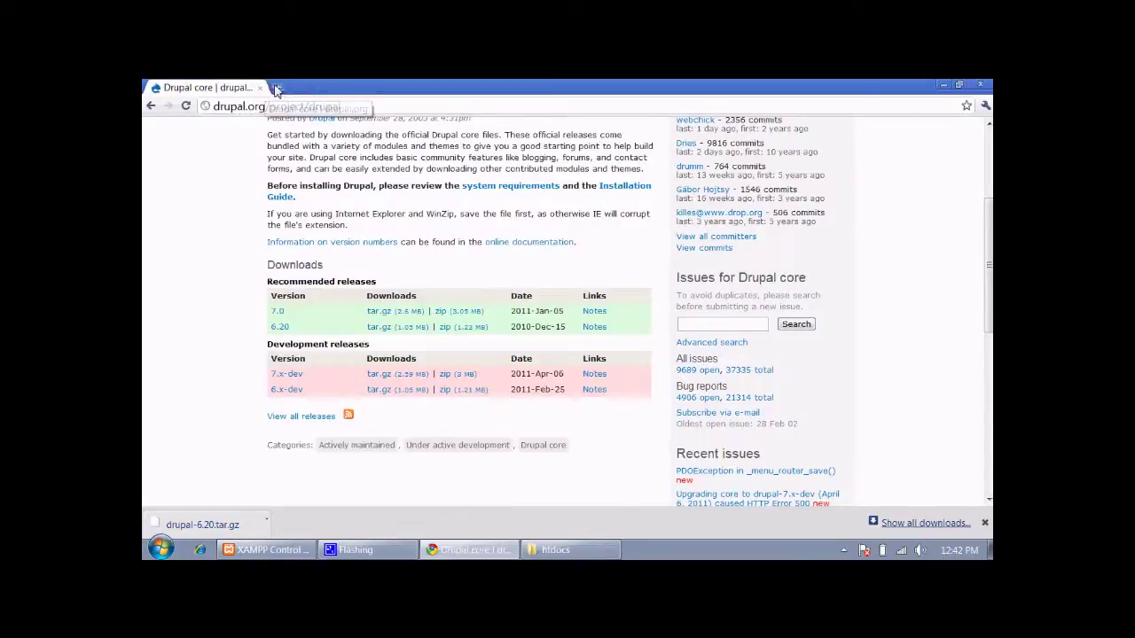
key("ctrl+t")
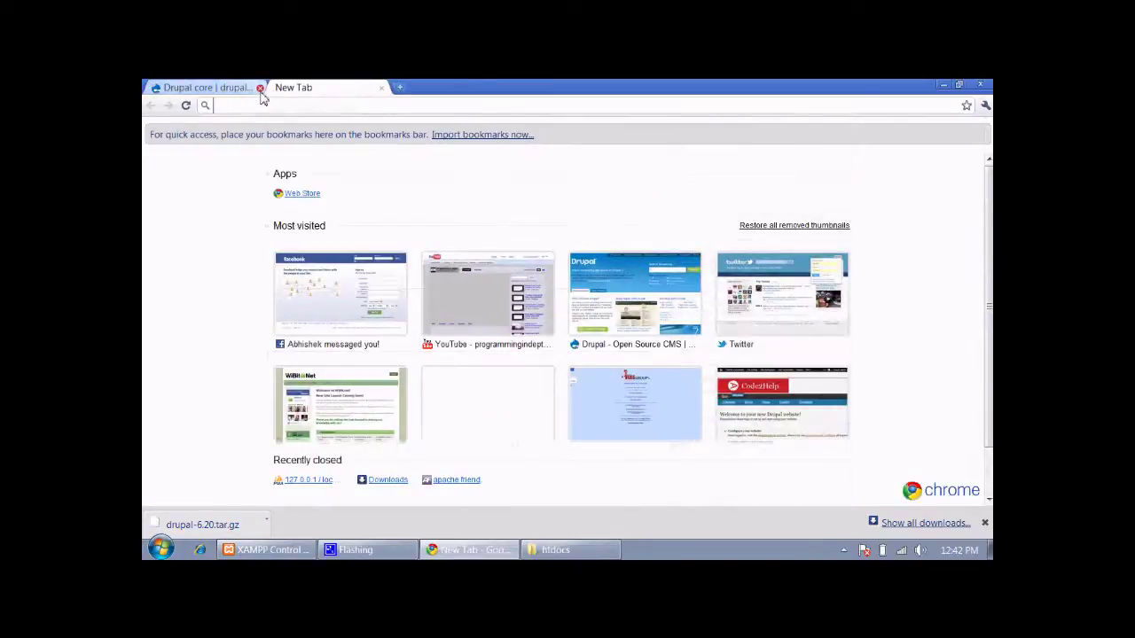
left_click(257, 89)
type("127")
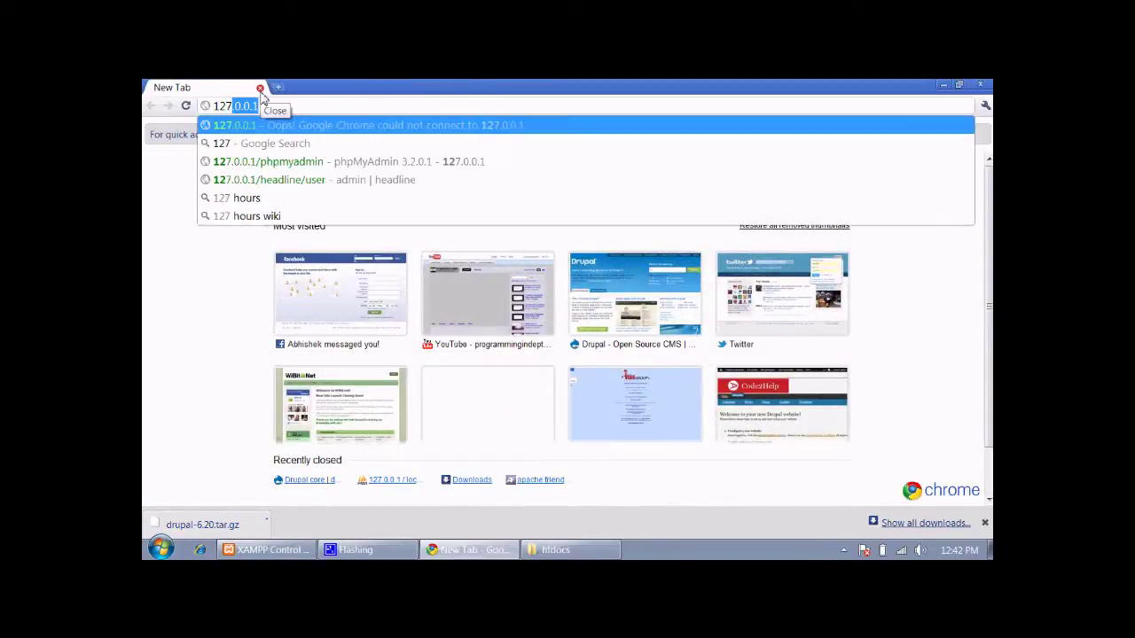
type(".0.0.1")
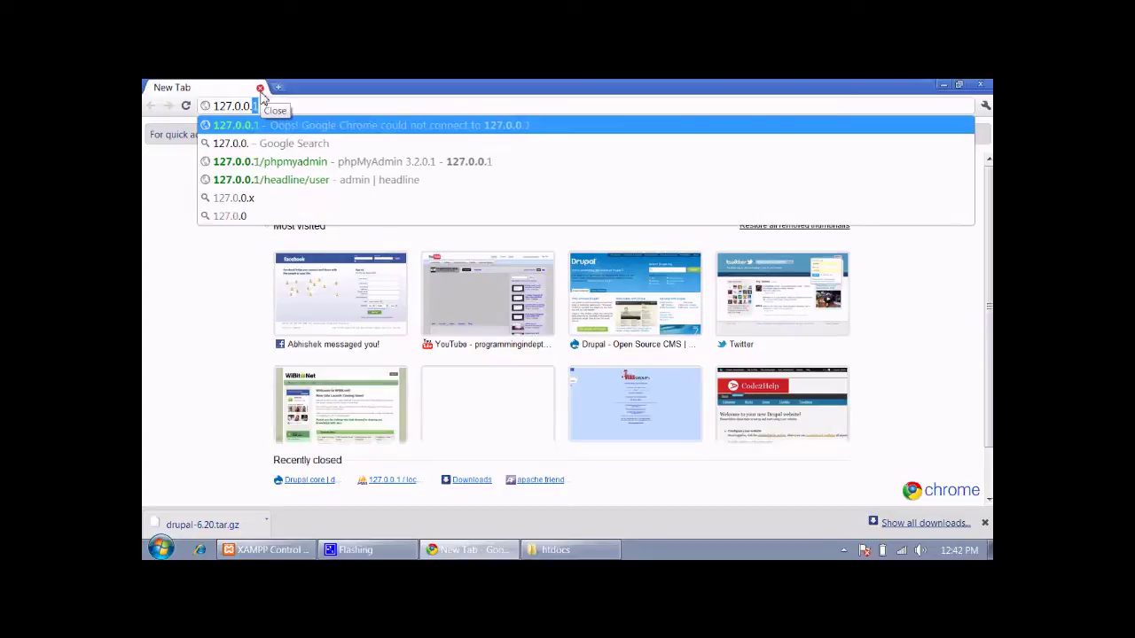
type("/")
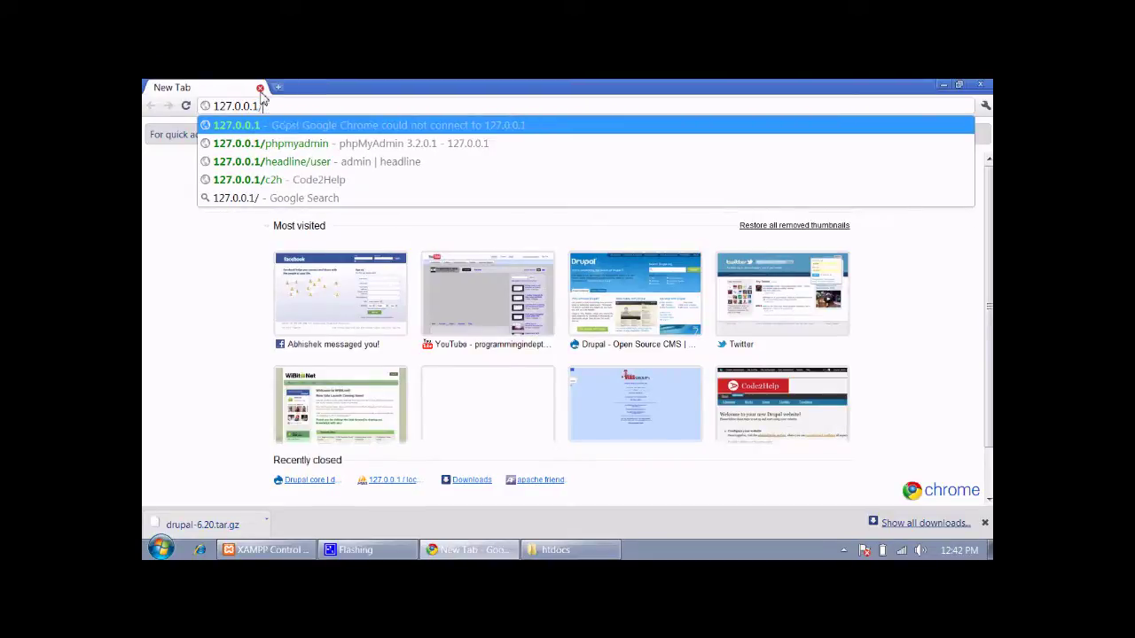
type("drupal")
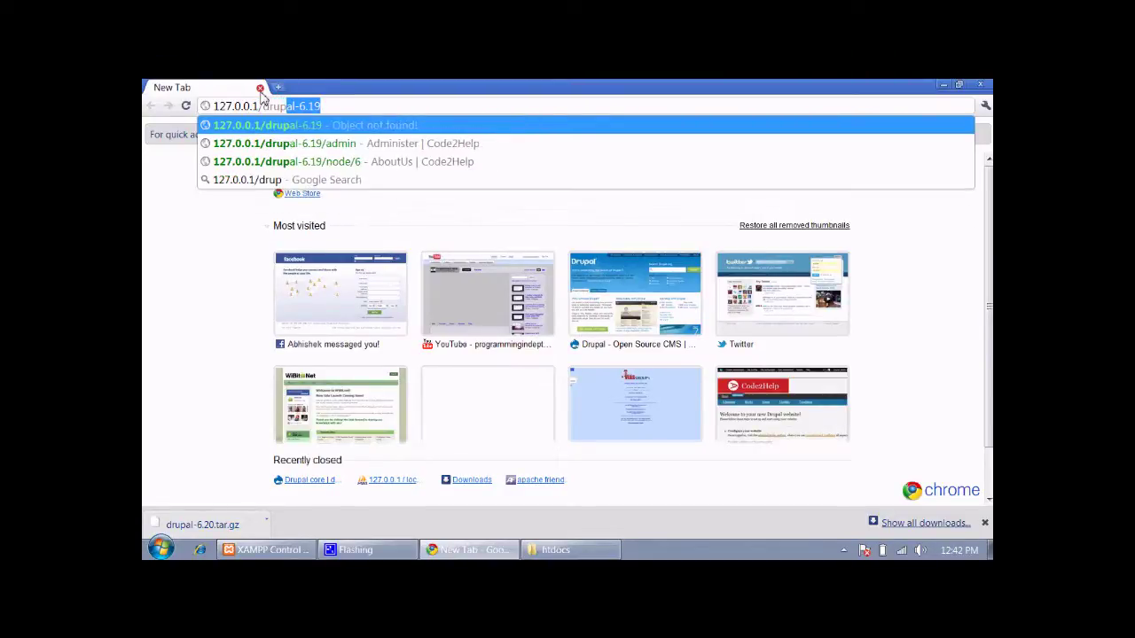
key("Return")
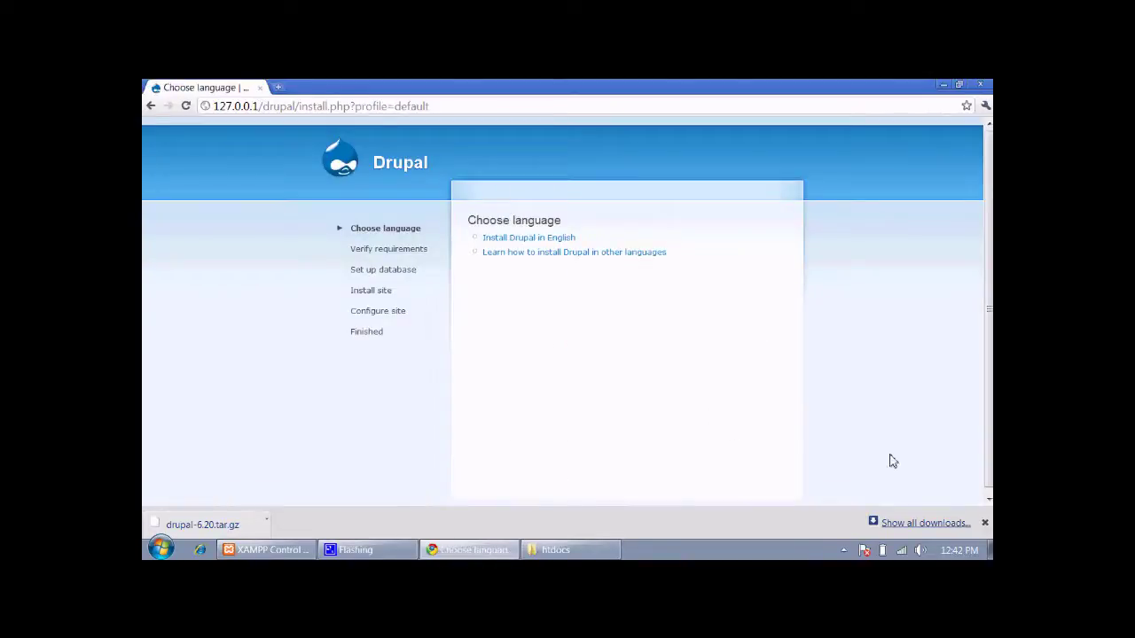
Dismiss the downloads bar and start the Drupal installation in English
left_click(984, 524)
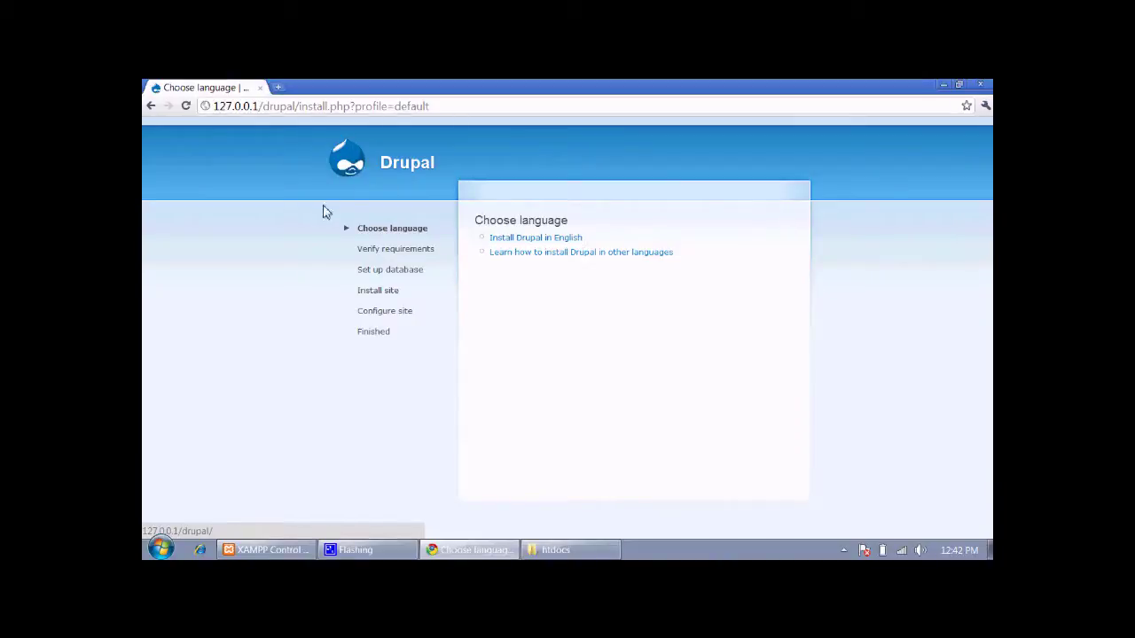
left_click(559, 549)
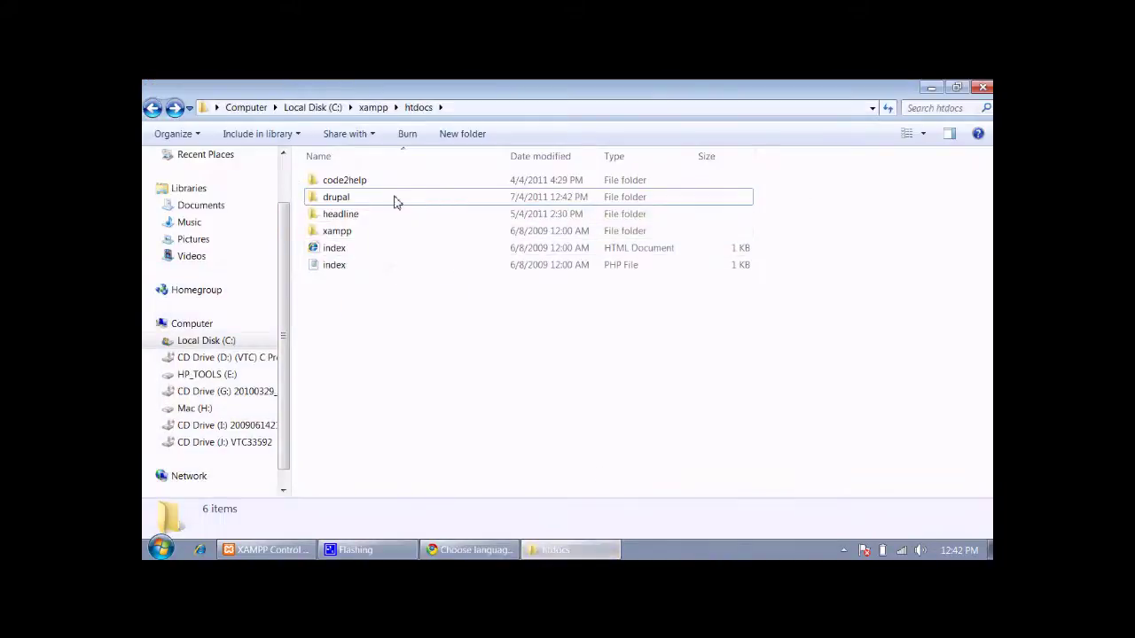
left_click(364, 198)
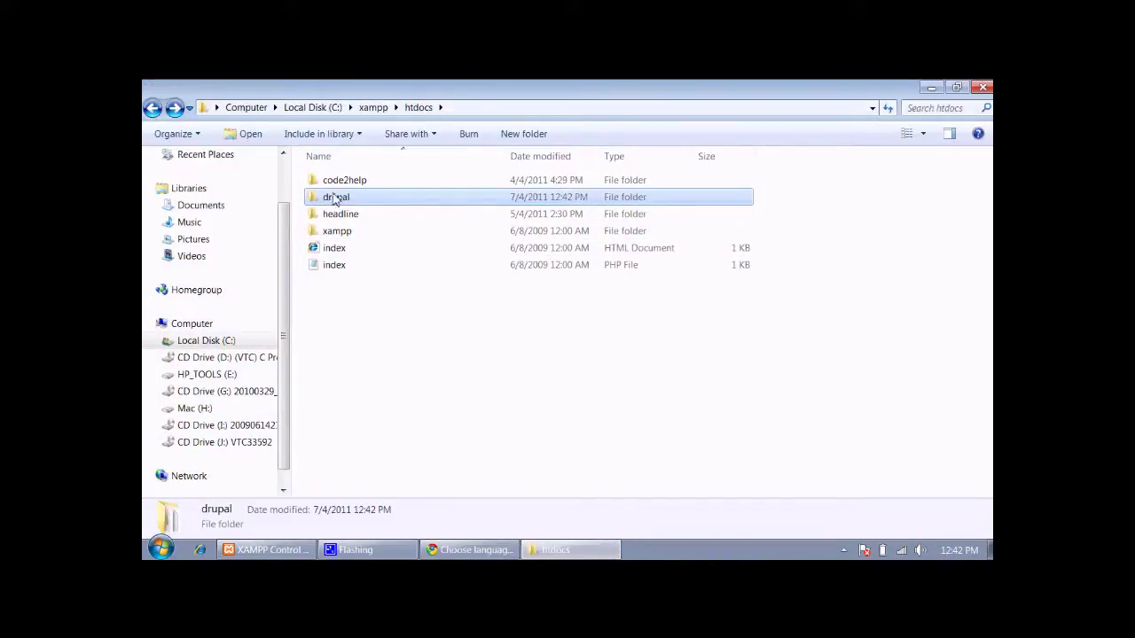
key("alt+Tab")
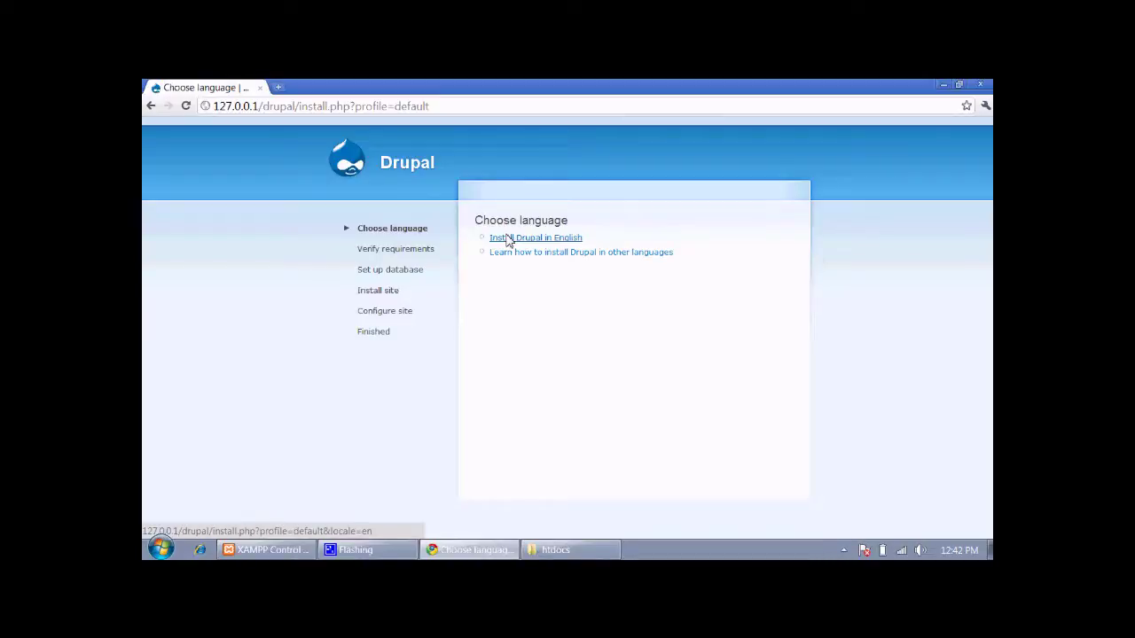
left_click(545, 239)
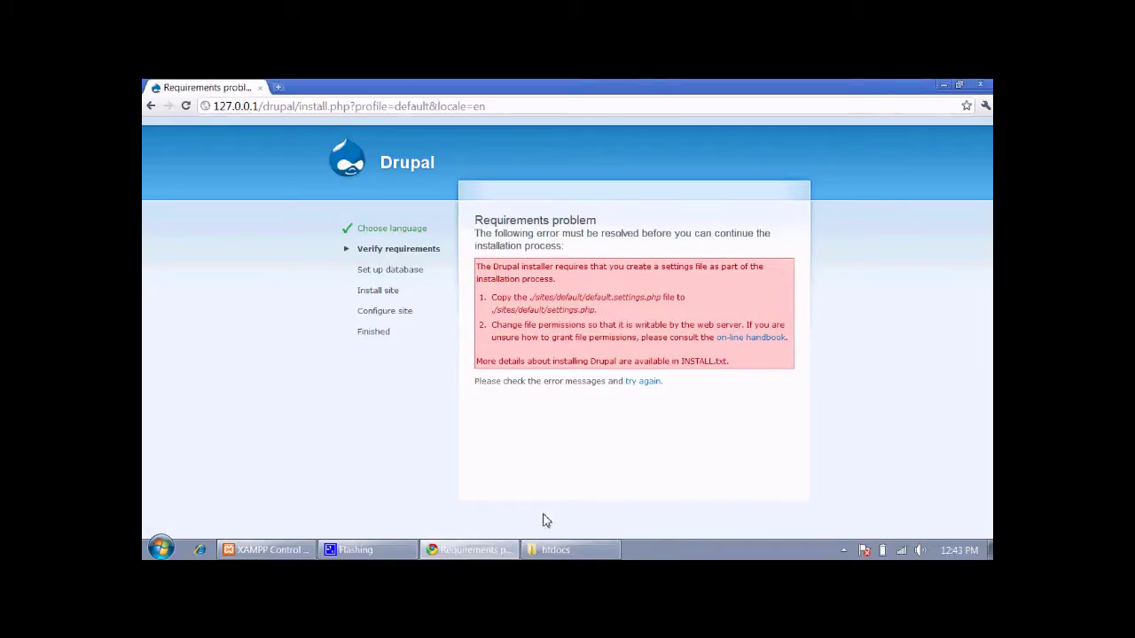
In Explorer, navigate to drupal\sites\default and select default.settings.php
left_click(560, 551)
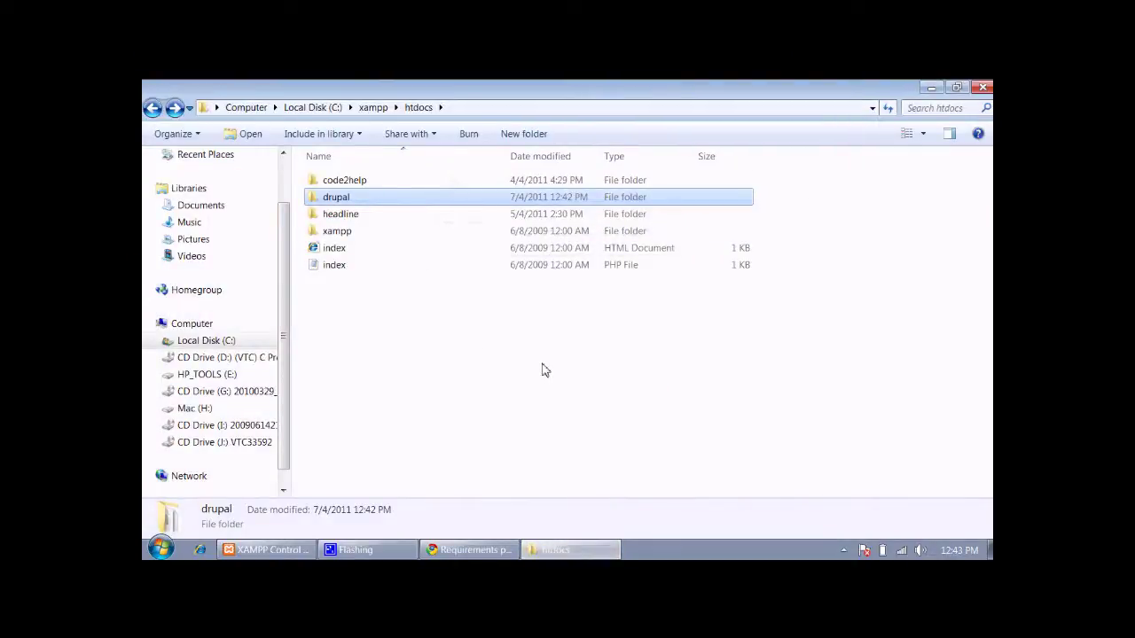
key("Down")
key("Up")
key("Return")
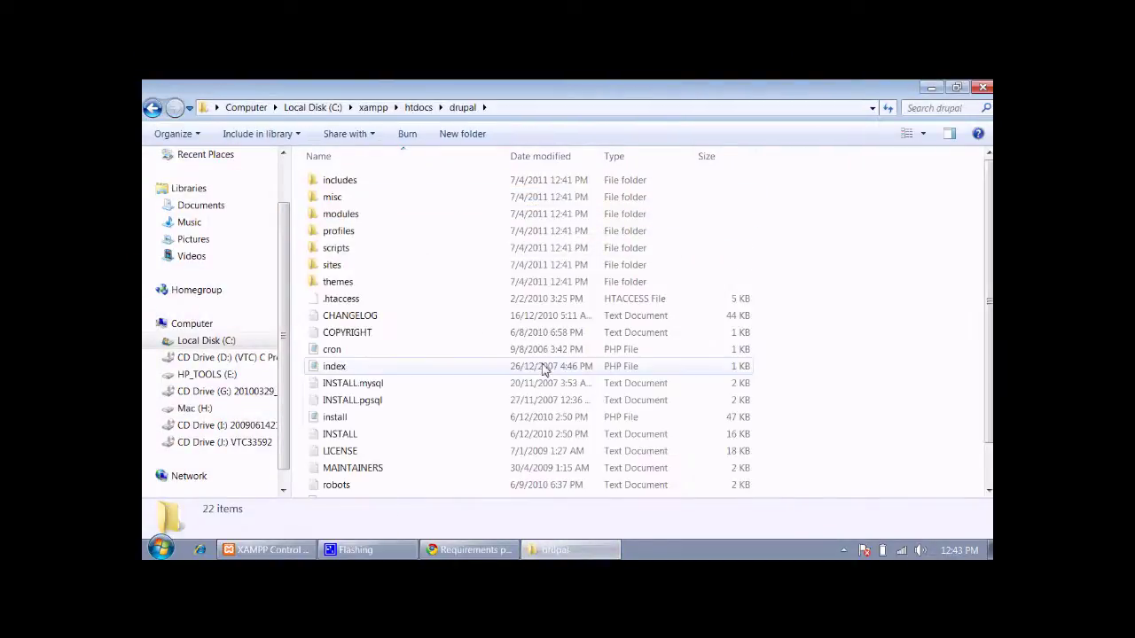
key("Down")
key("Down")
key("Down")
key("Down")
key("Down")
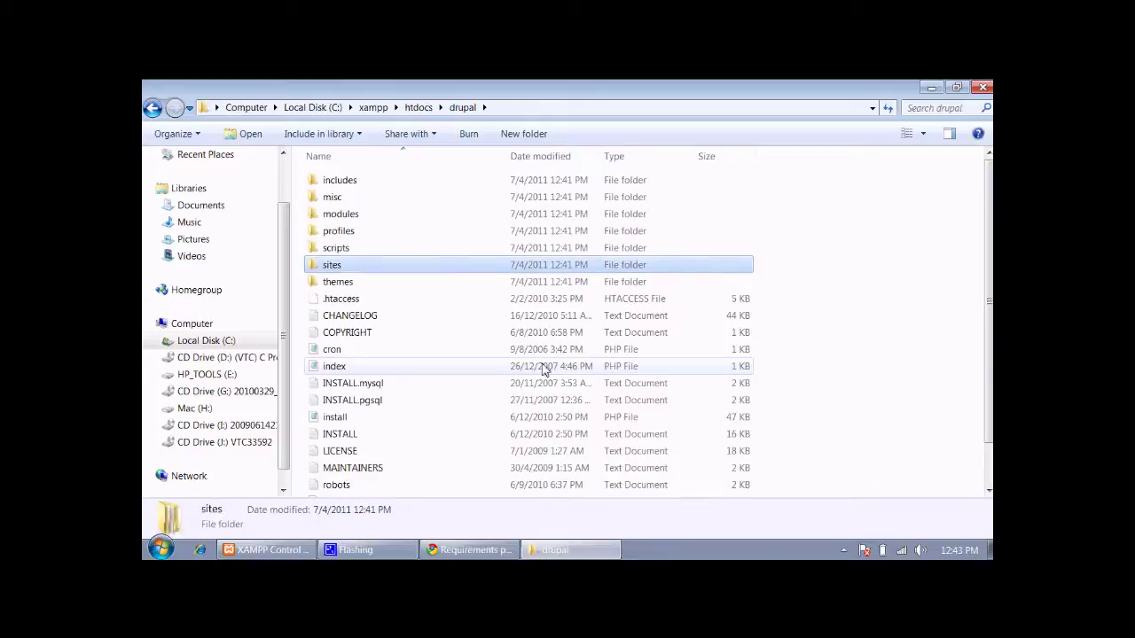
key("Return")
key("Down")
key("Down")
key("Return")
key("Down")
key("Down")
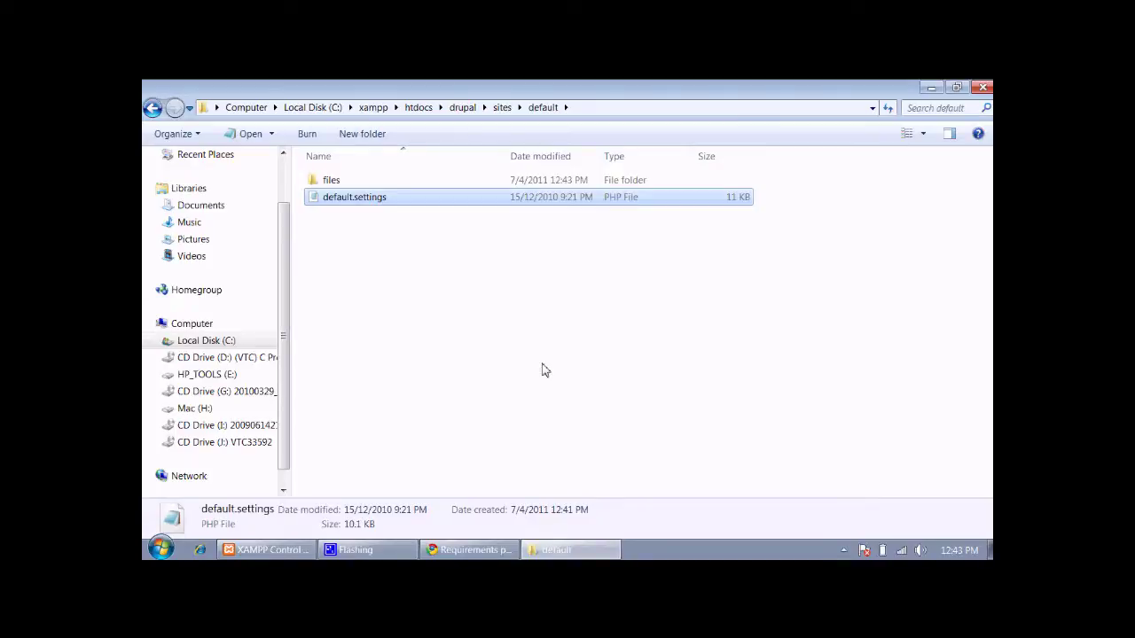
Paste a copy of default.settings.php and rename it to settings.php
key("ctrl+v")
key("Down")
key("Up")
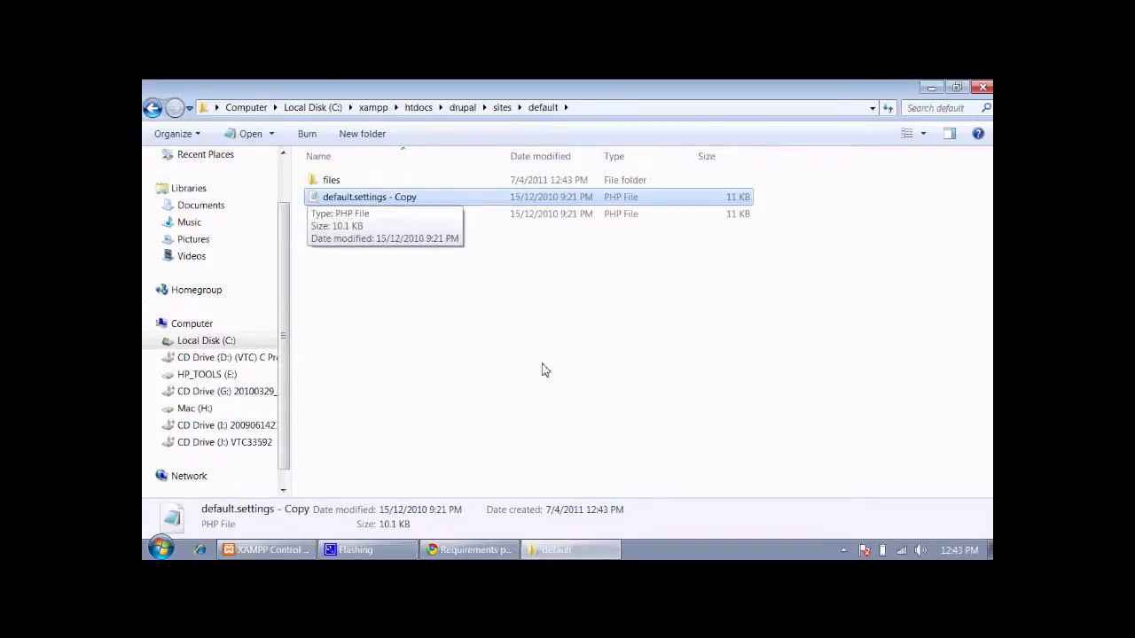
key("F2")
key("End")
key("BackSpace")
key("BackSpace")
key("BackSpace")
key("BackSpace")
key("BackSpace")
key("BackSpace")
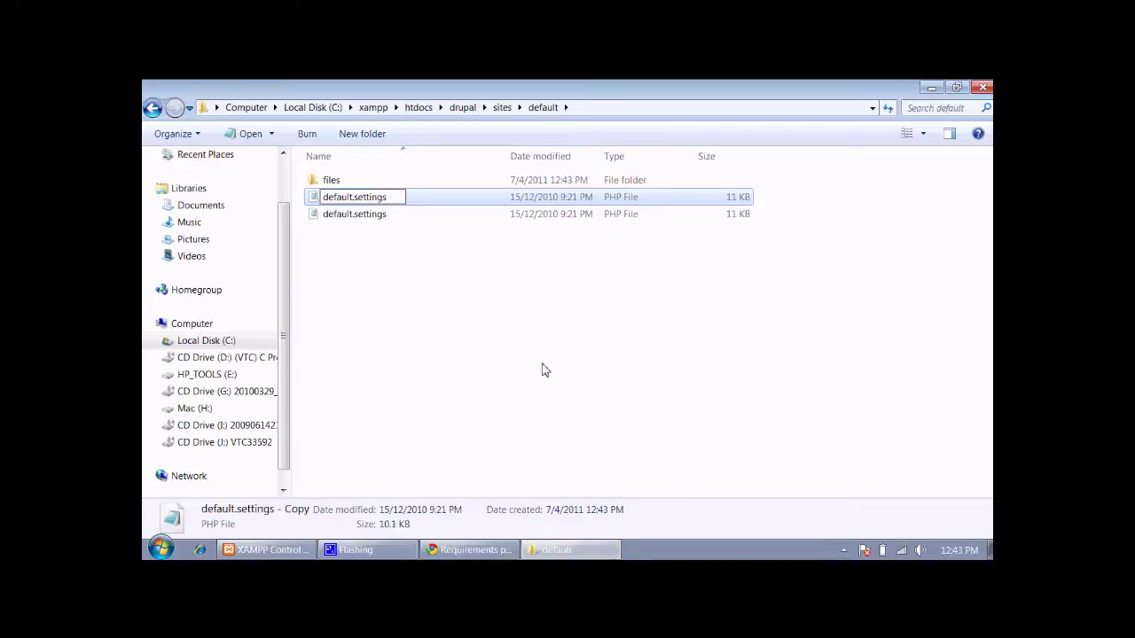
key("BackSpace")
key("BackSpace")
key("BackSpace")
key("BackSpace")
key("BackSpace")
key("BackSpace")
key("BackSpace")
key("BackSpace")
key("BackSpace")
key("BackSpace")
key("BackSpace")
key("BackSpace")
key("BackSpace")
key("BackSpace")
key("BackSpace")
type("setting")
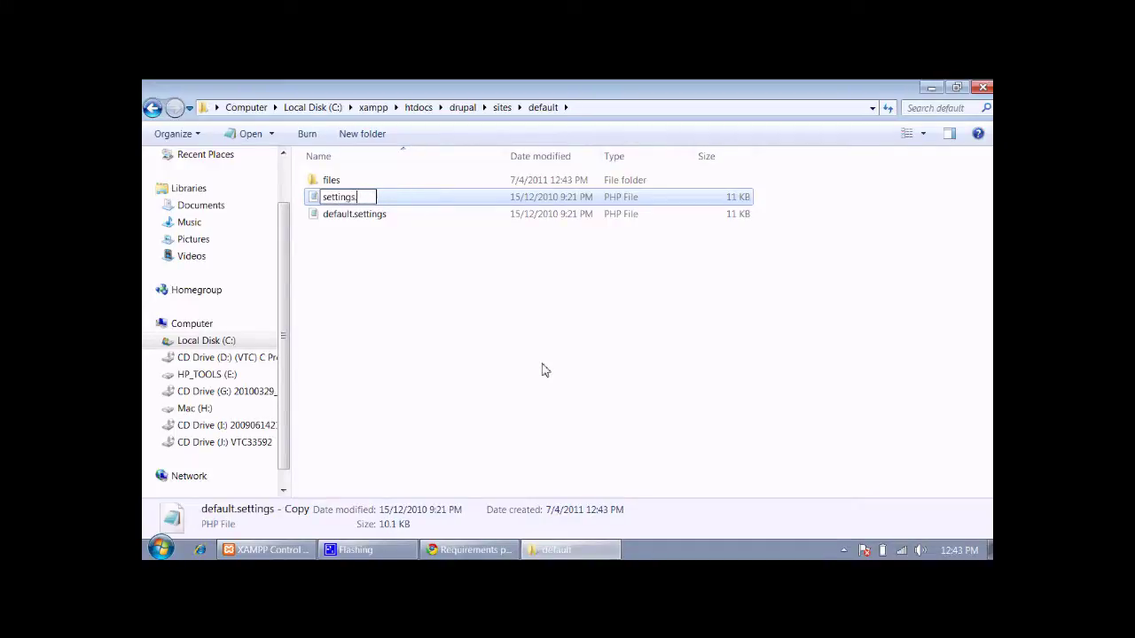
key("Return")
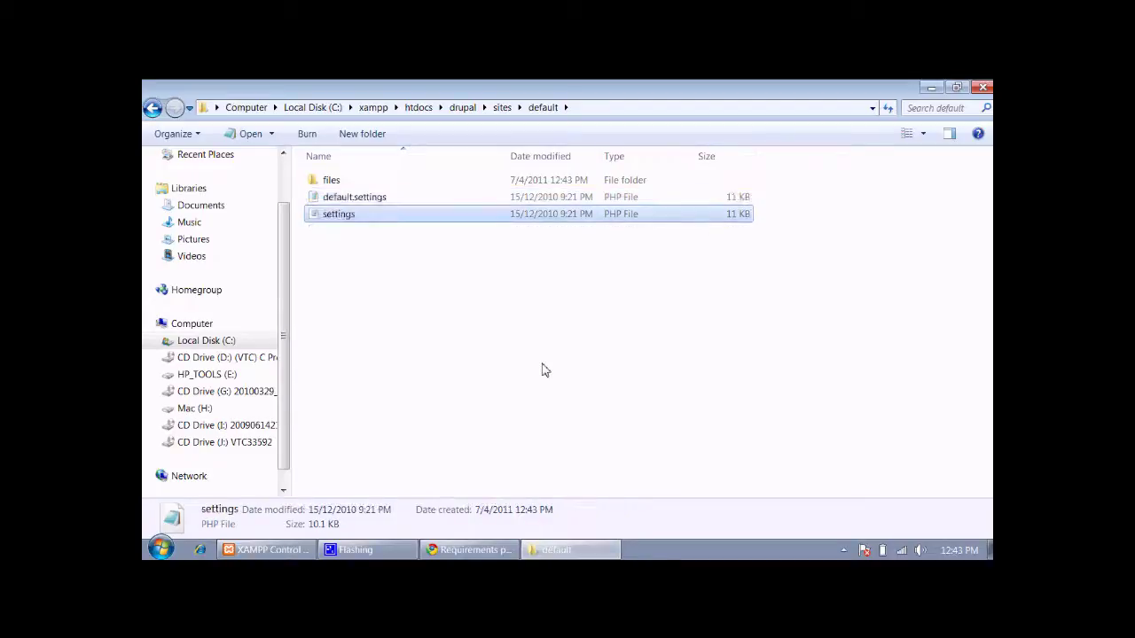
key("Up")
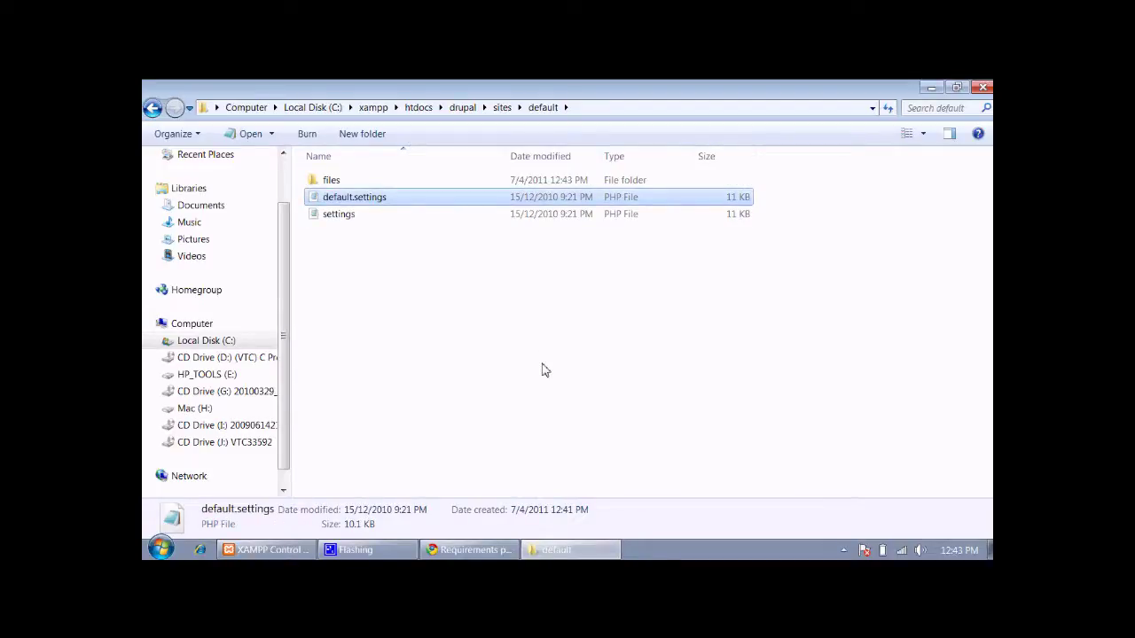
key("alt+Tab")
key("alt+Tab")
key("alt+Tab")
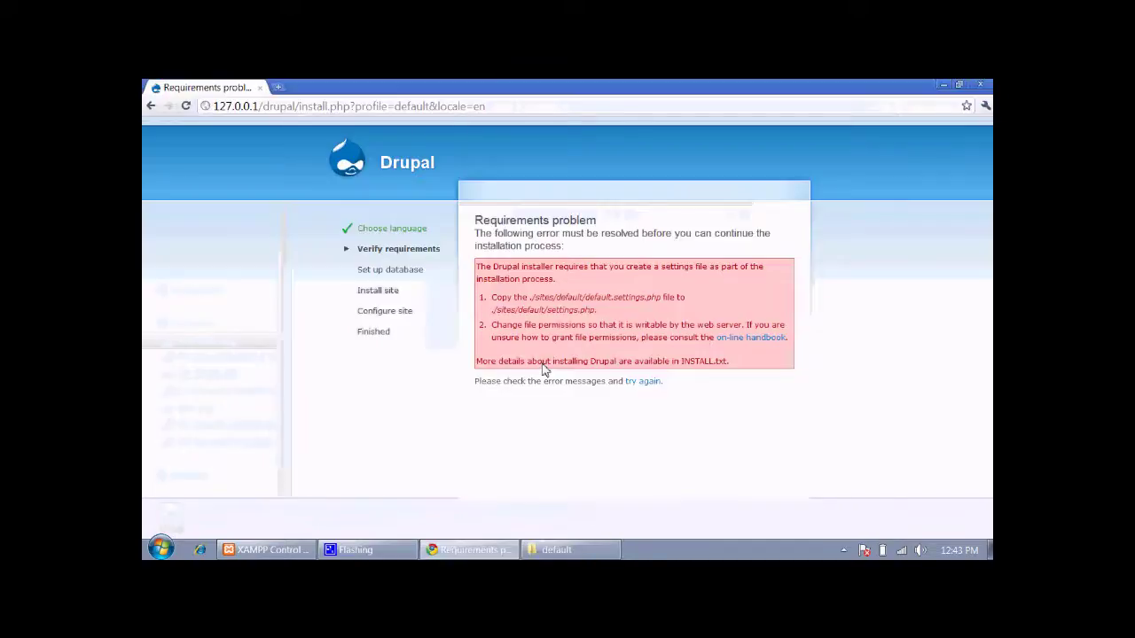
Rerun the requirements check and confirm settings.php exists, then move to the database name field
left_click(642, 381)
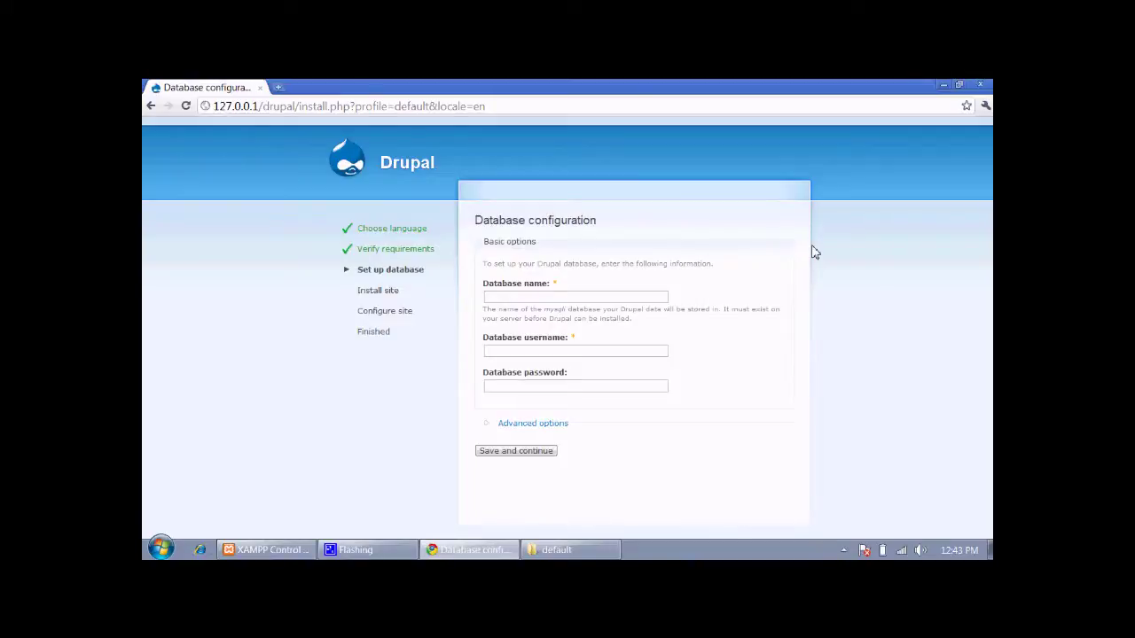
key("alt+Tab")
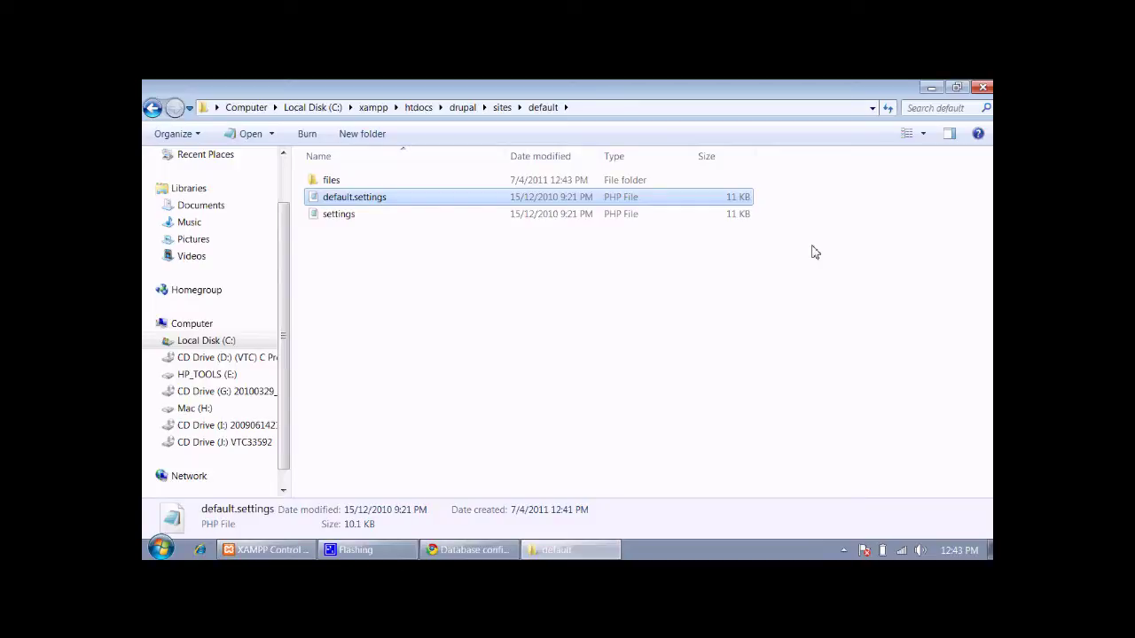
key("Down")
key("alt+Tab")
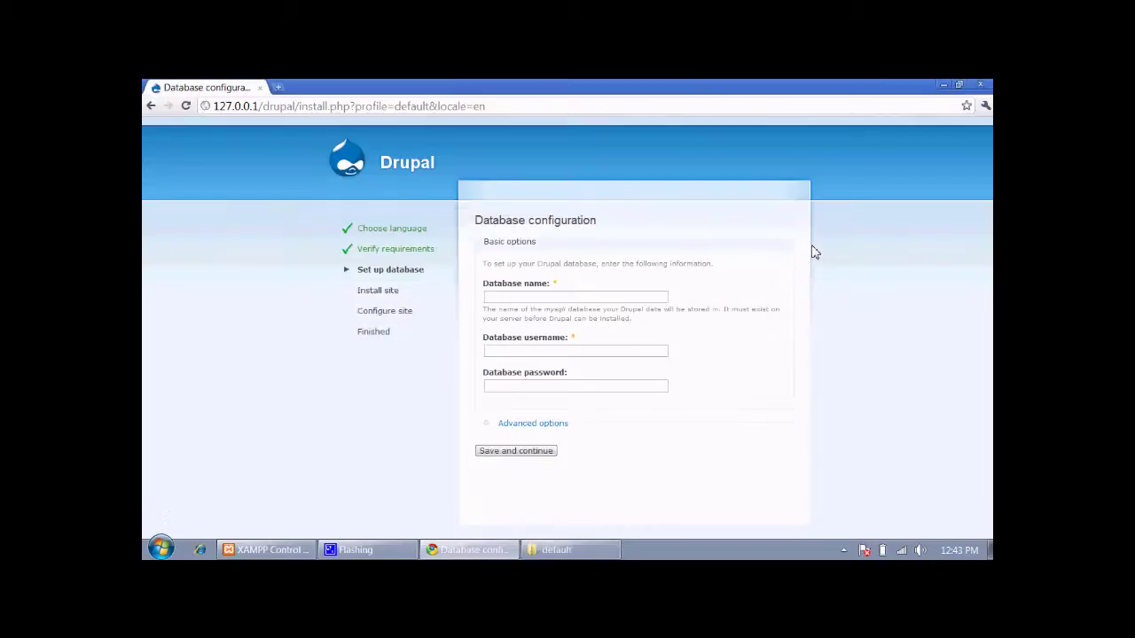
left_click(580, 297)
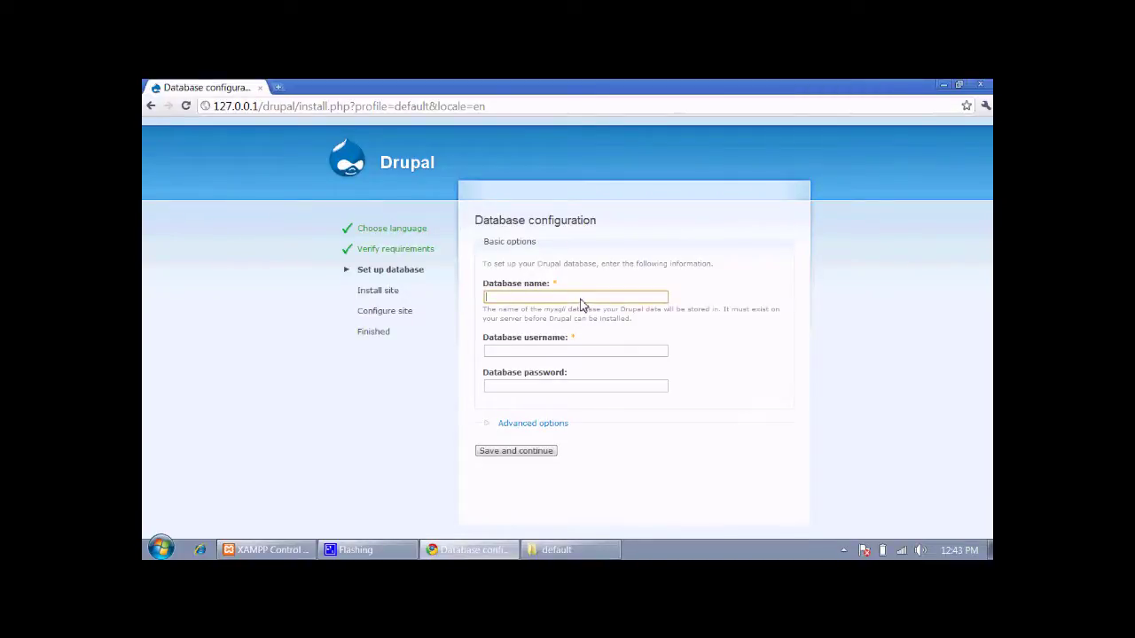
Submit database name 'drupal' with username 'root' and a blank password
type("drupal")
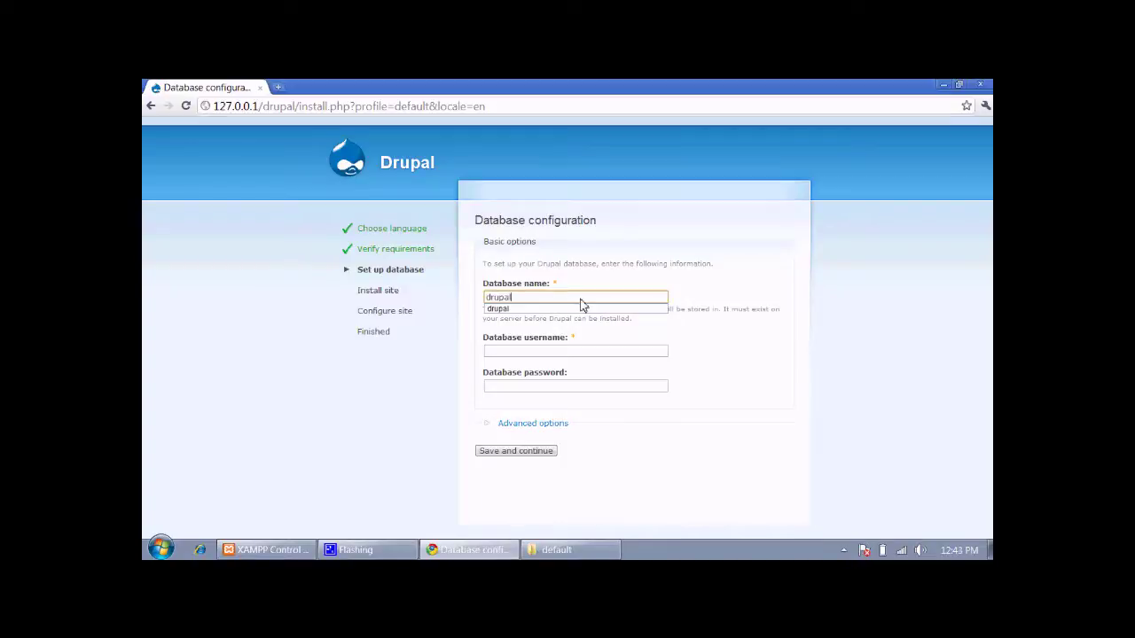
key("Tab")
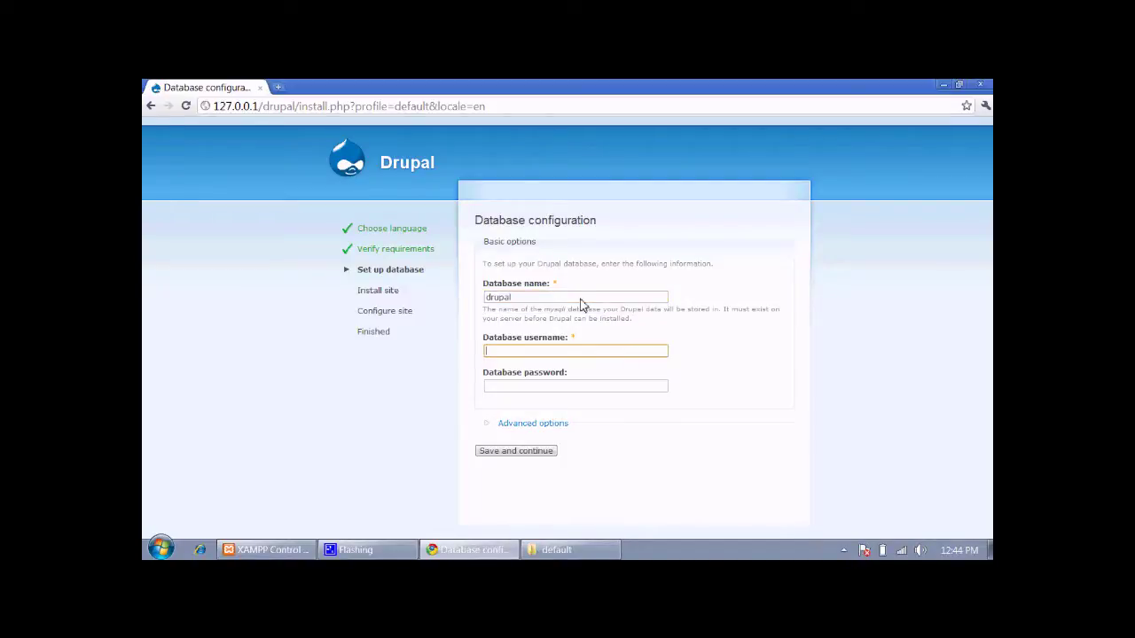
type("root")
key("Tab")
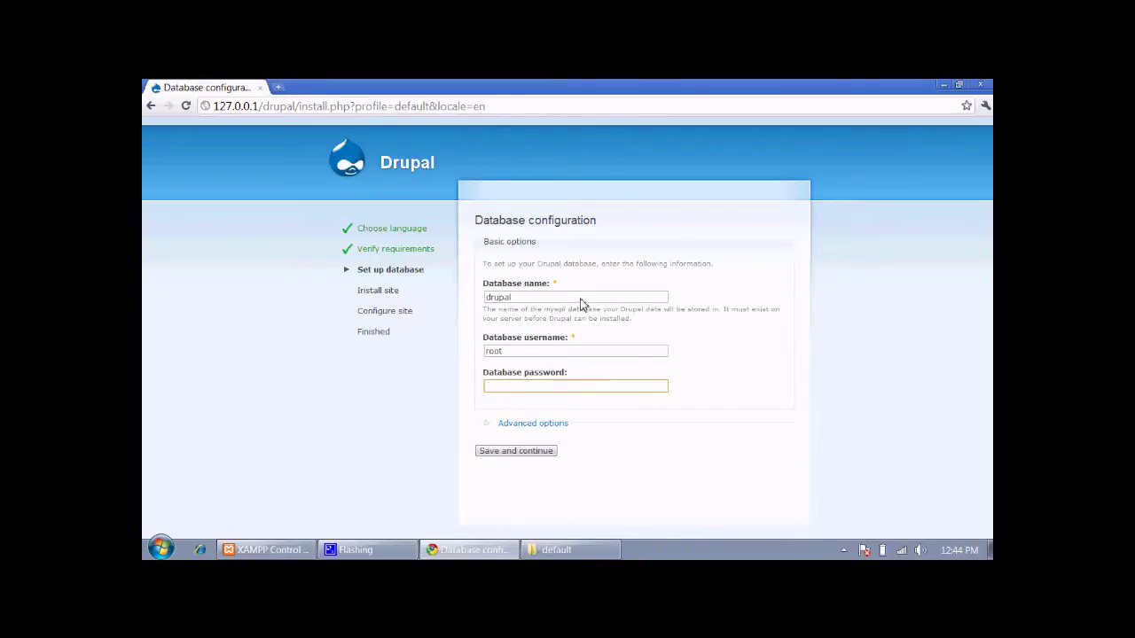
left_click(540, 424)
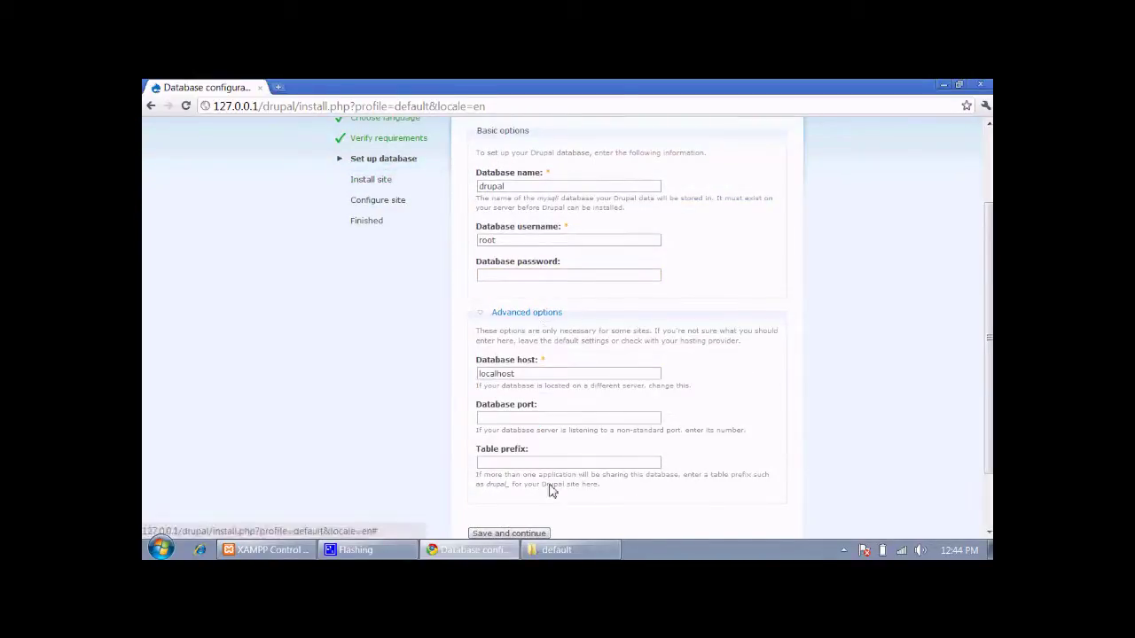
left_click(536, 315)
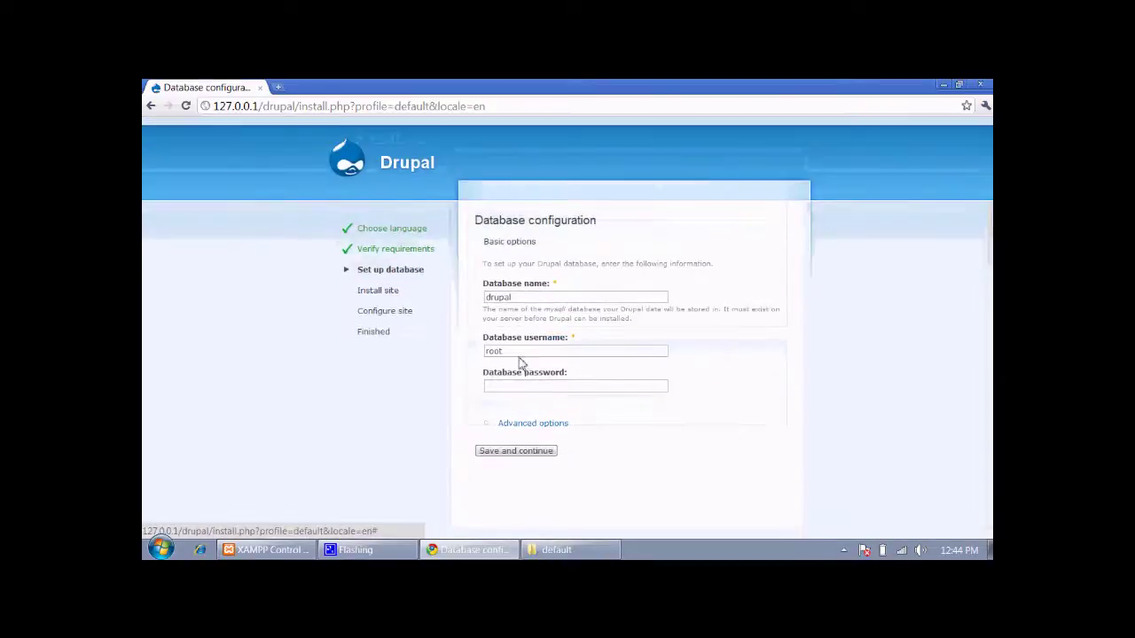
left_click(520, 454)
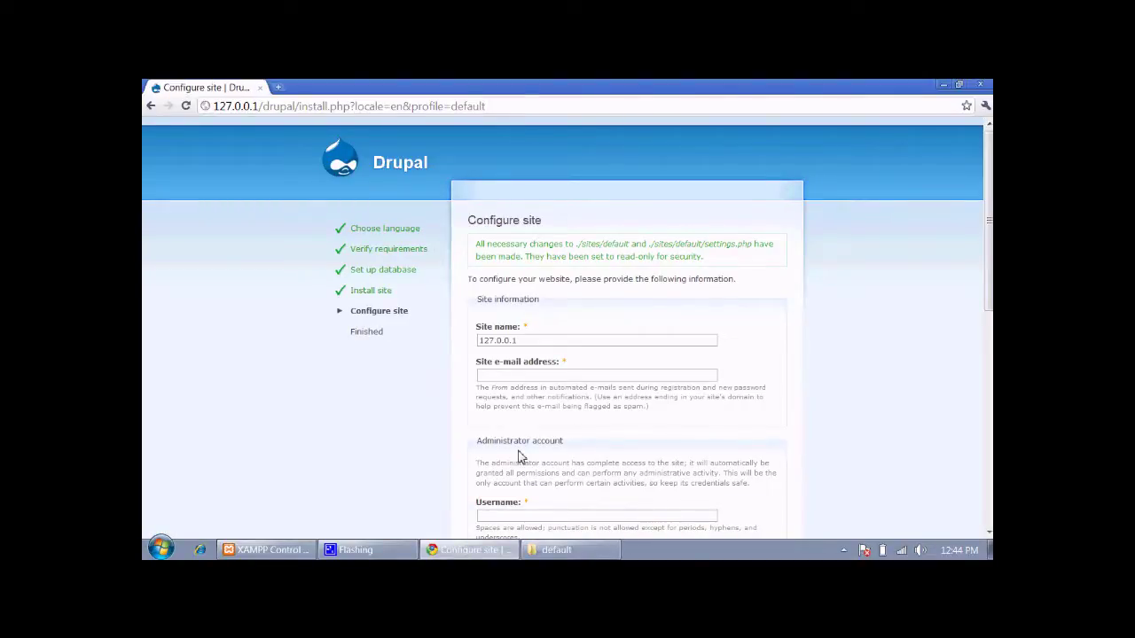
Replace the default site name 127.0.0.1, trying the names 'hap' and 'learning'
left_click_drag(568, 344, 353, 321)
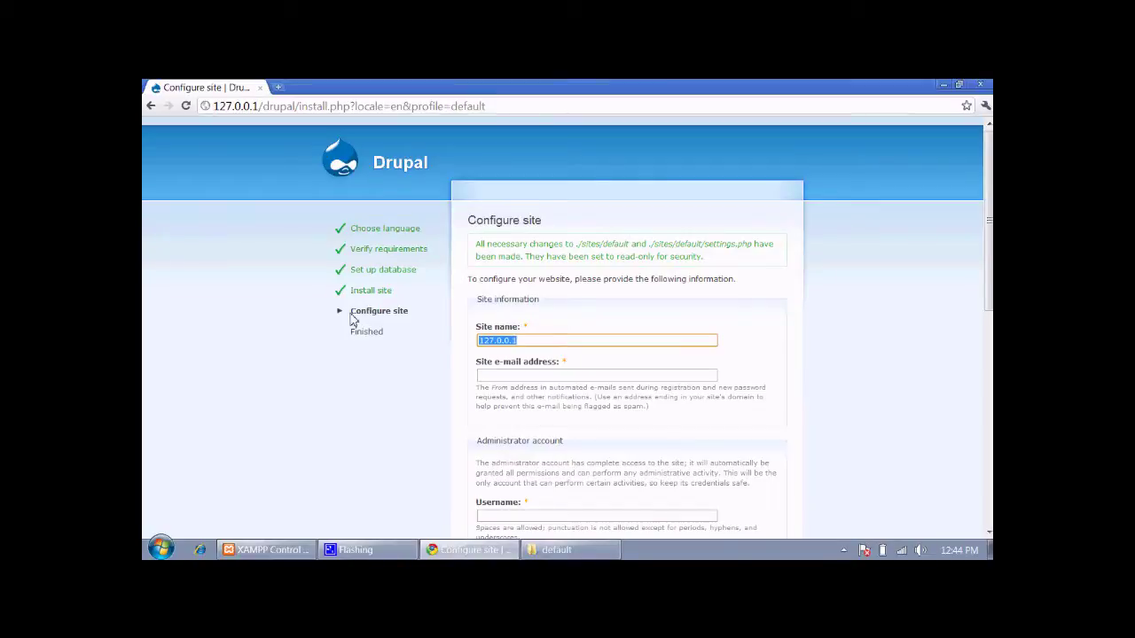
left_click(989, 532)
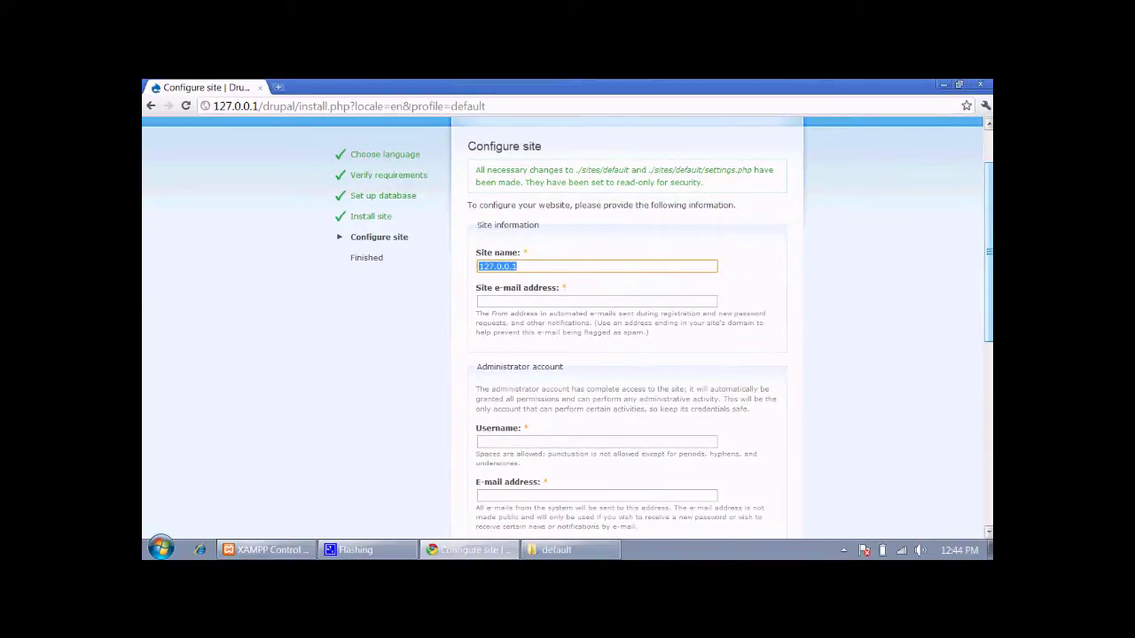
type("happysite")
key("ctrl+a")
key("BackSpace")
type("learning")
key("ctrl+a")
key("BackSpace")
Try 'education', then settle on the site name DNA
type("education")
key("ctrl+a")
key("BackSpace")
type("CNA")
key("Home")
key("Delete")
type("D")
Fill in the site e-mail address from autocomplete and set administrator username 'admin'
left_click(480, 301)
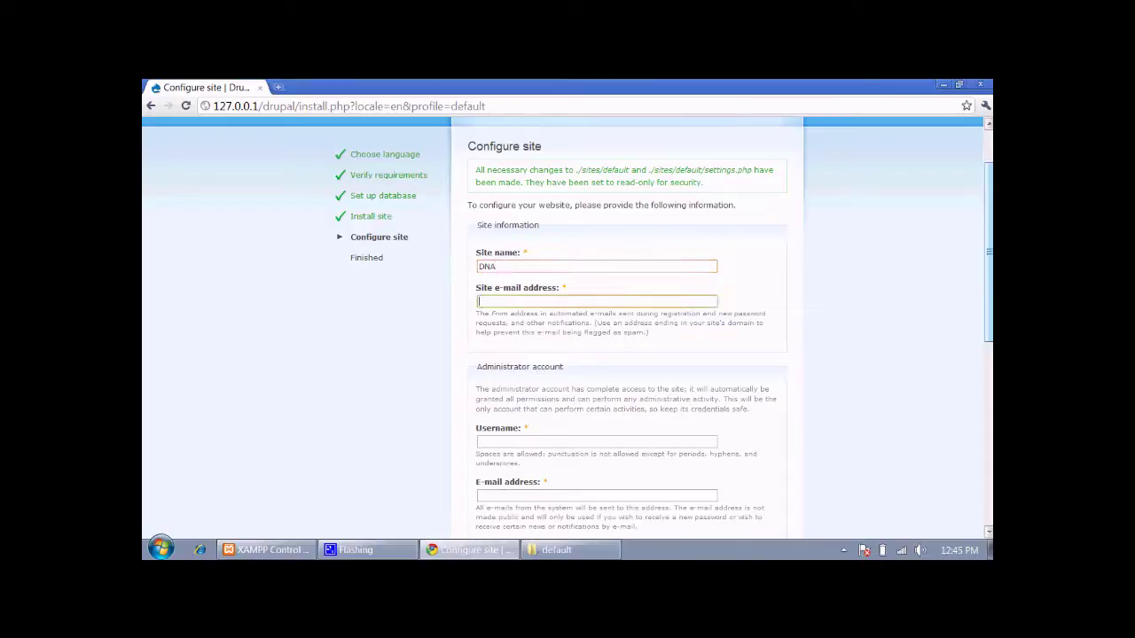
type("amits")
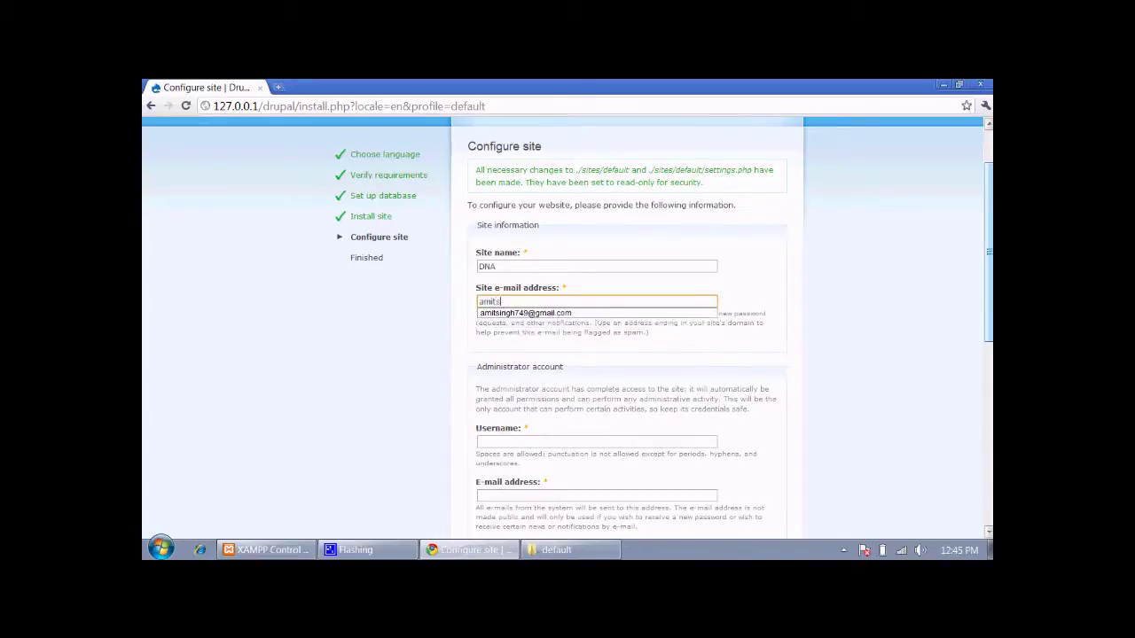
key("Down")
key("Return")
key("Tab")
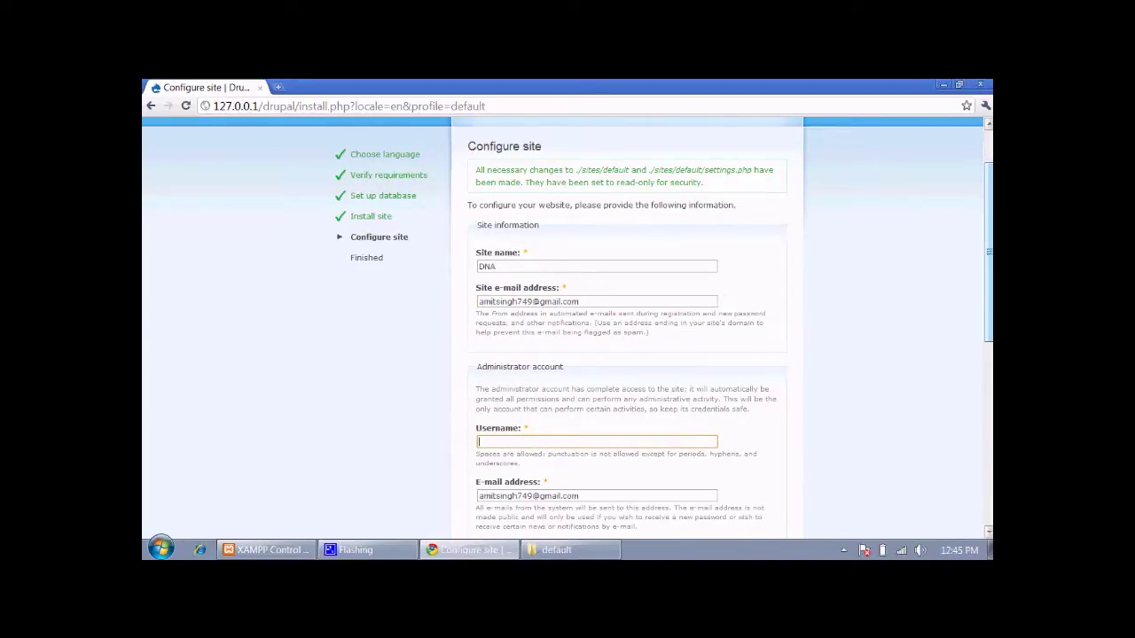
scroll(568, 336, "down", 1)
type("admin")
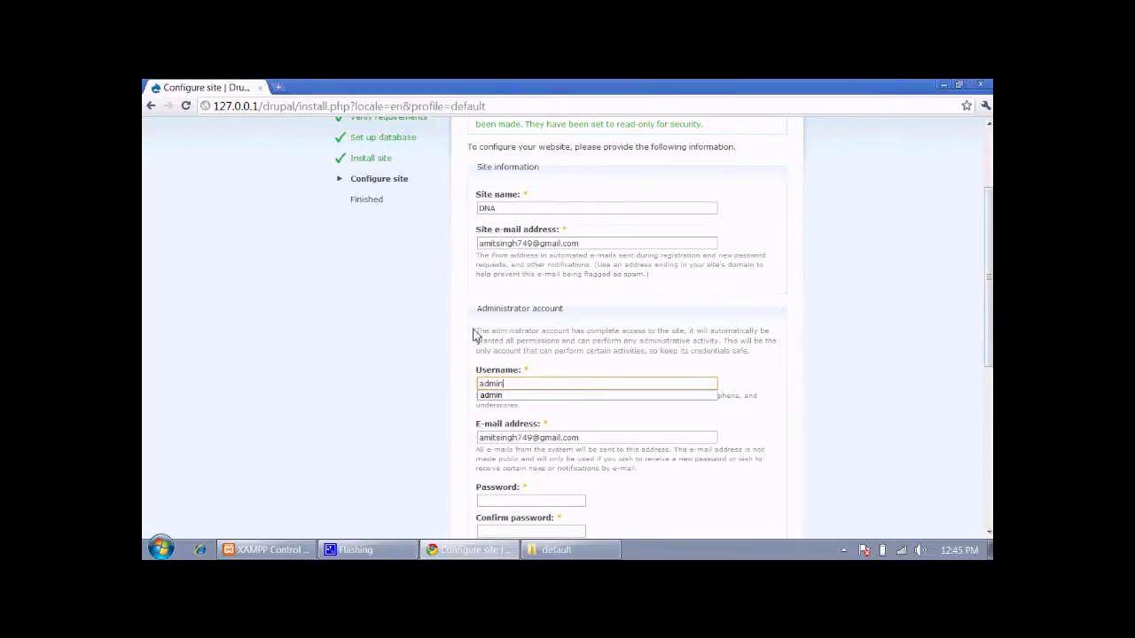
Enter and confirm the administrator password, then submit the site configuration
scroll(982, 297, "down", 2)
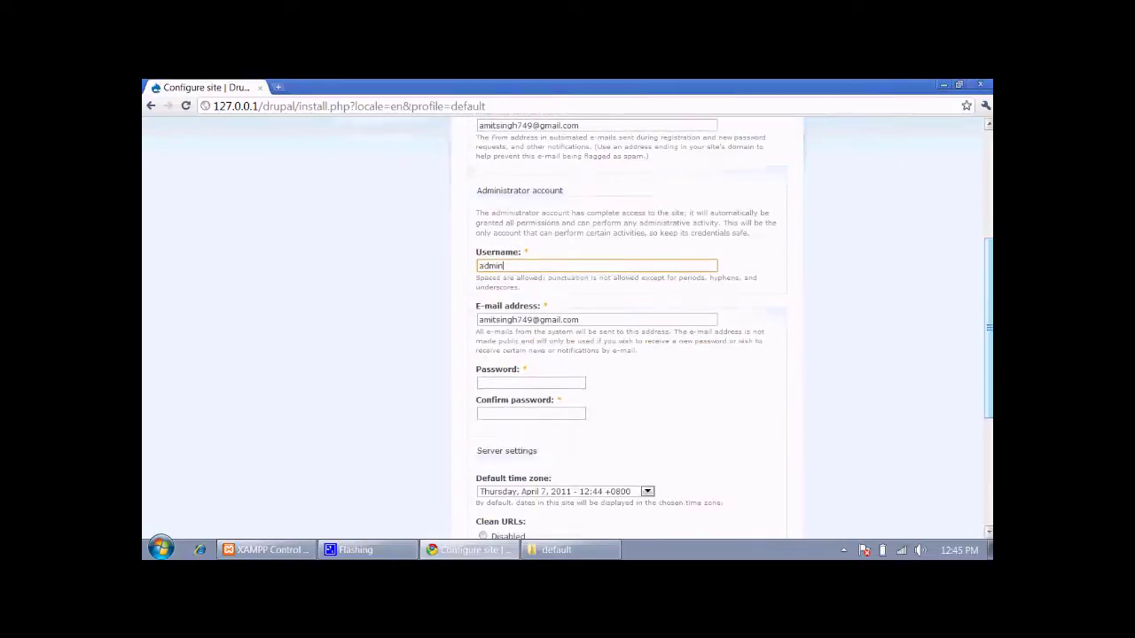
left_click(535, 383)
type("admi")
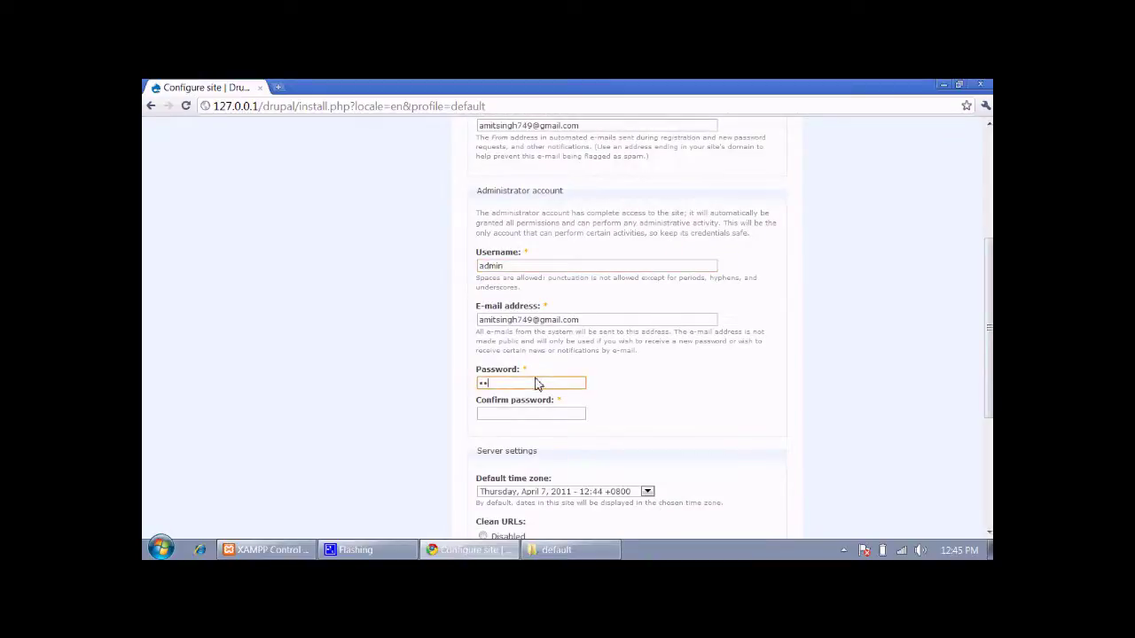
type("n")
key("BackSpace")
key("BackSpace")
key("BackSpace")
key("BackSpace")
key("BackSpace")
type("admin")
key("Tab")
type("admin")
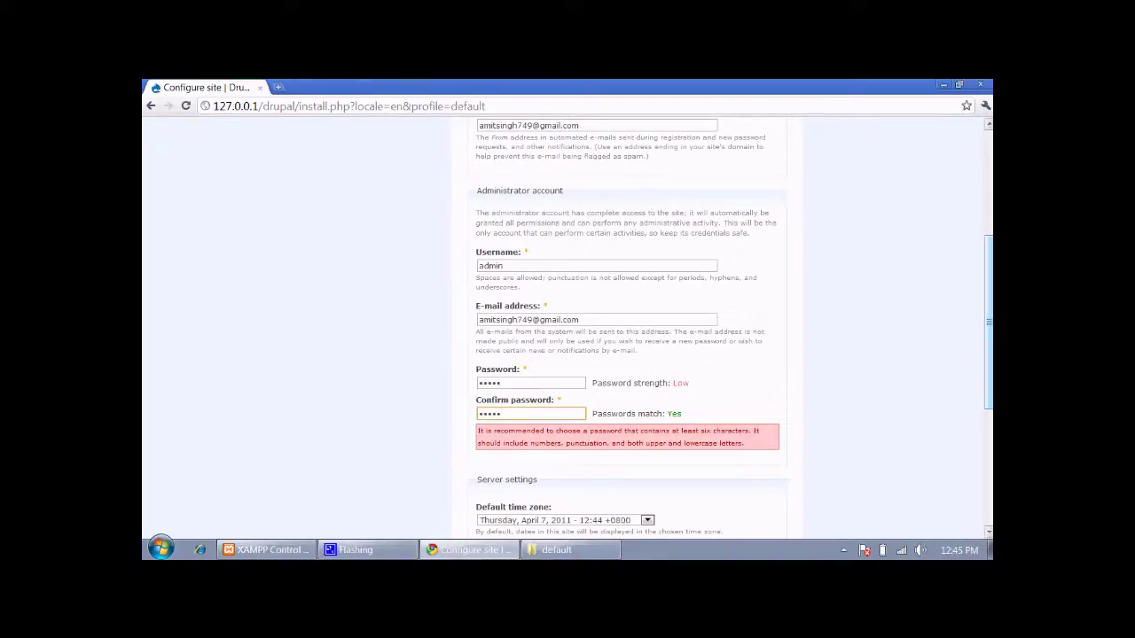
scroll(901, 383, "down", 1)
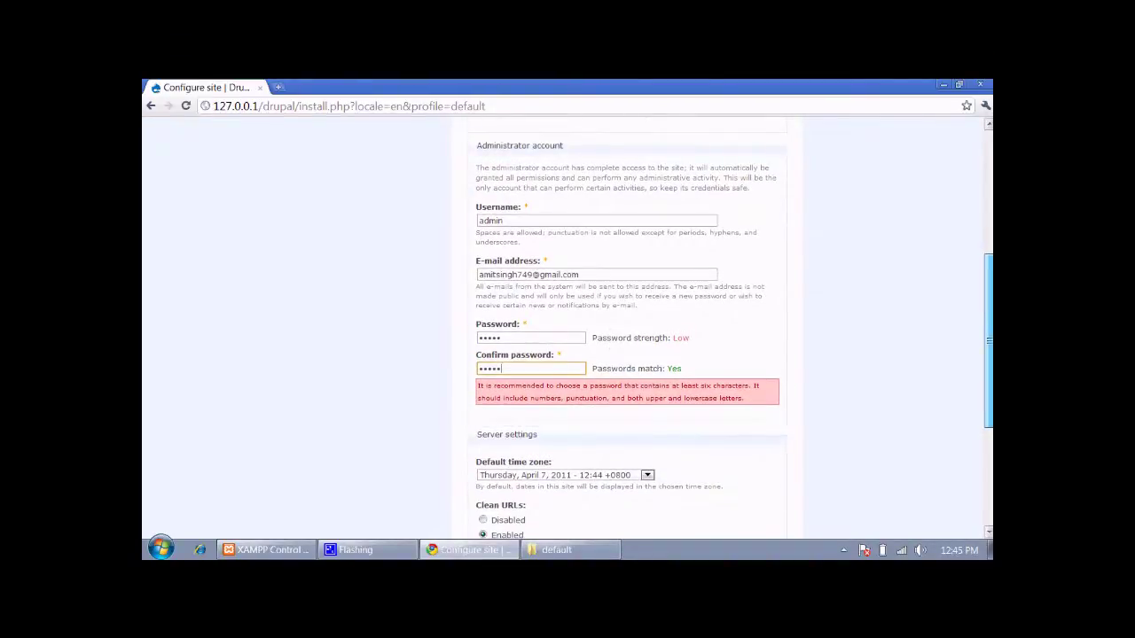
scroll(731, 327, "down", 4)
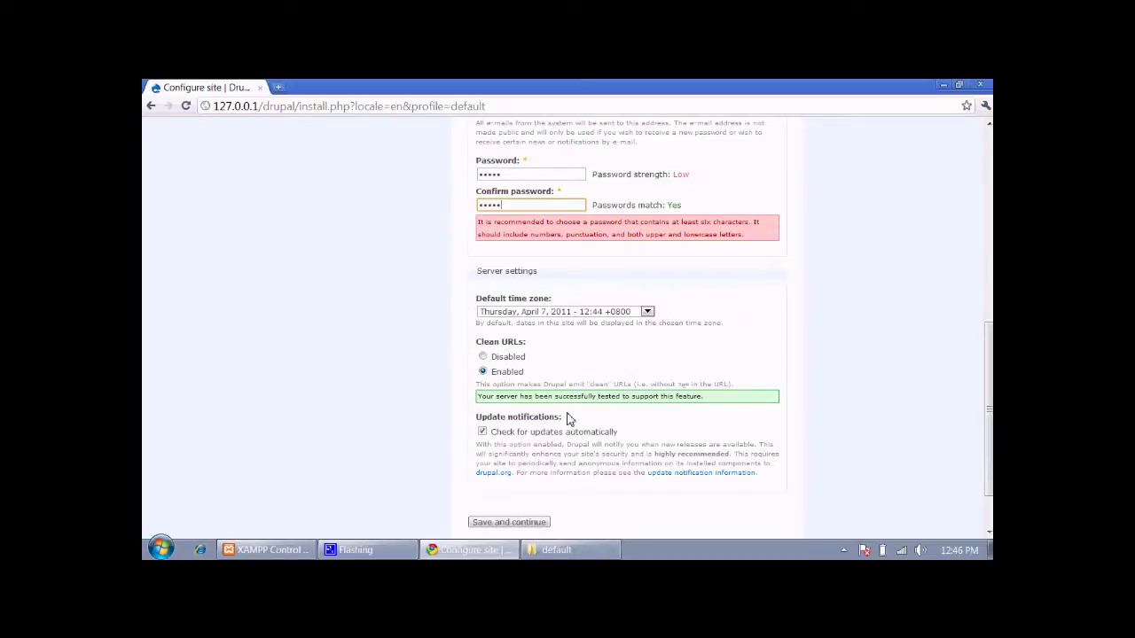
left_click(518, 524)
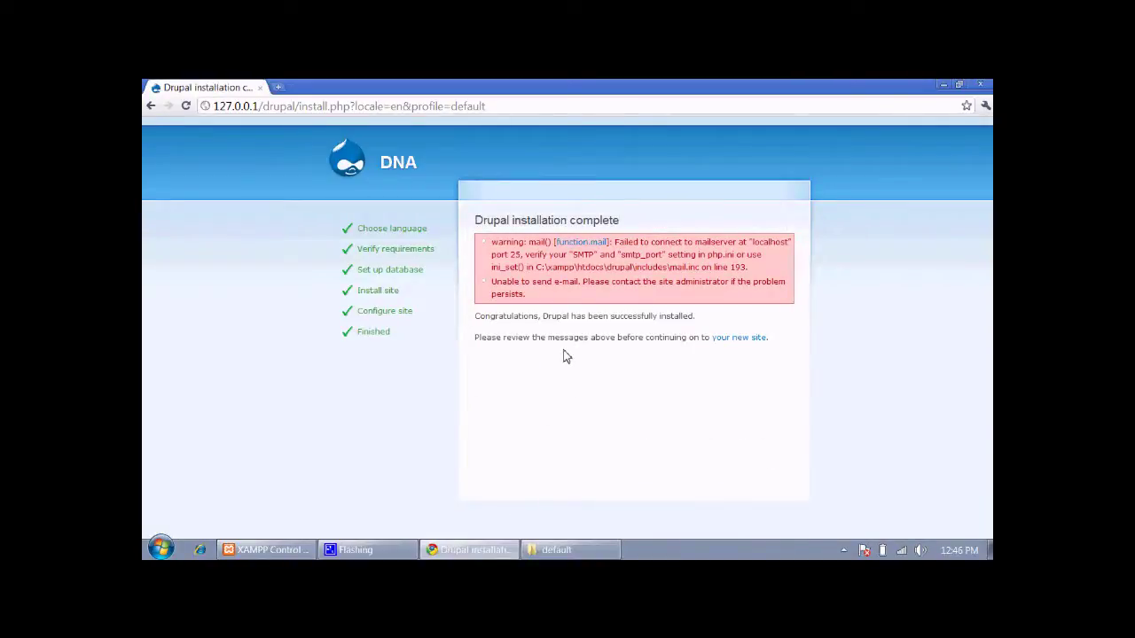
Review the mail server warnings, then follow the link to the new DNA site
left_click_drag(752, 268, 485, 243)
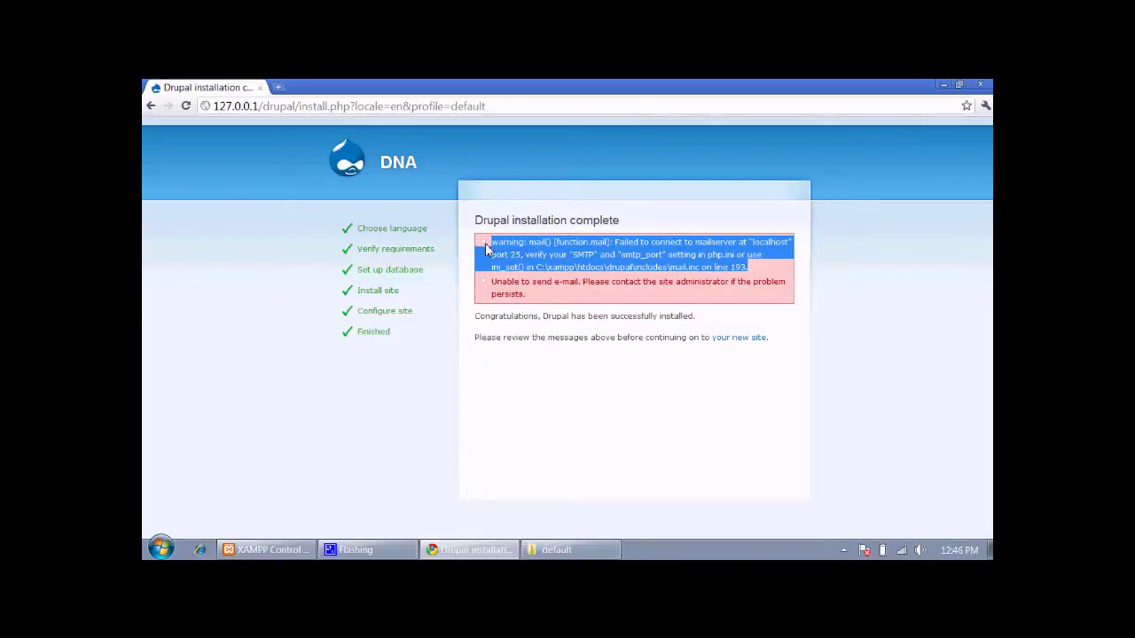
left_click_drag(533, 298, 487, 286)
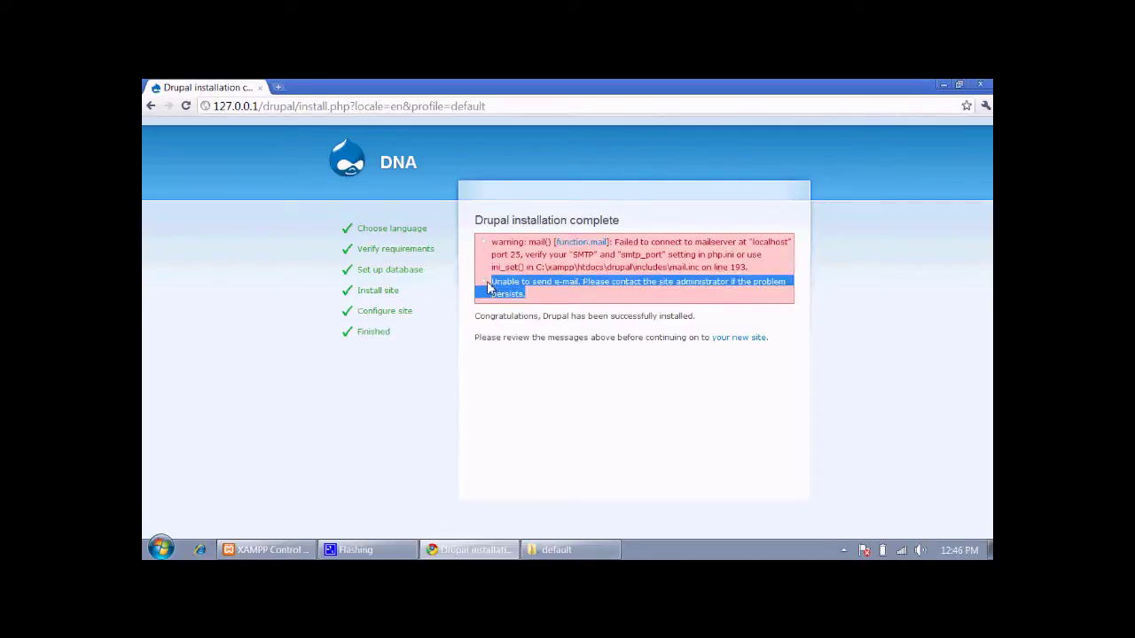
left_click(547, 302)
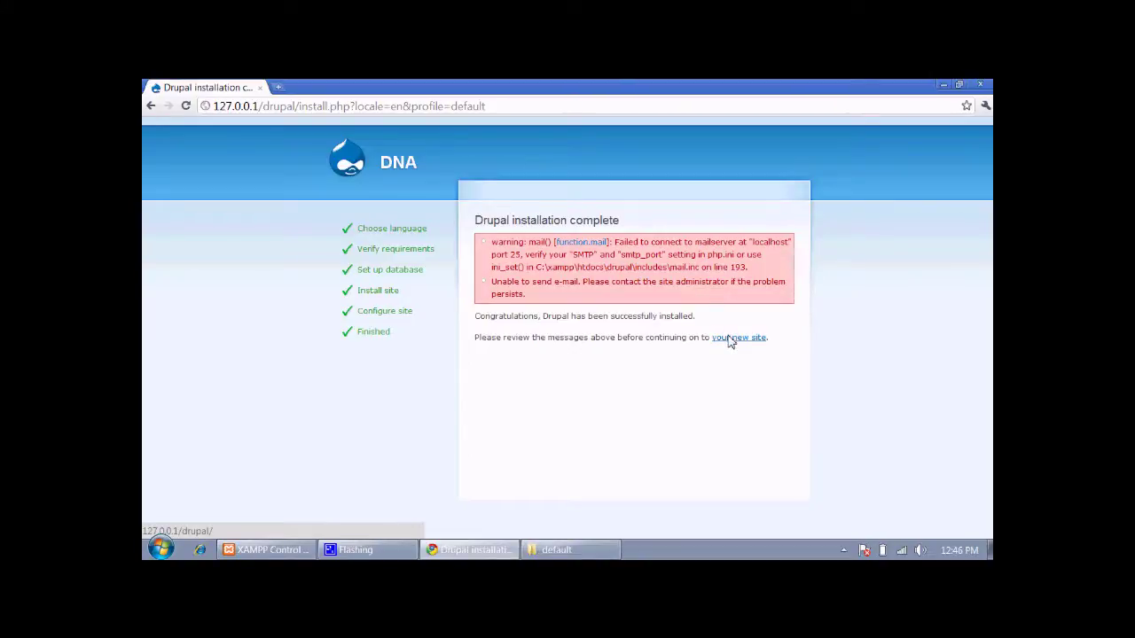
left_click(730, 338)
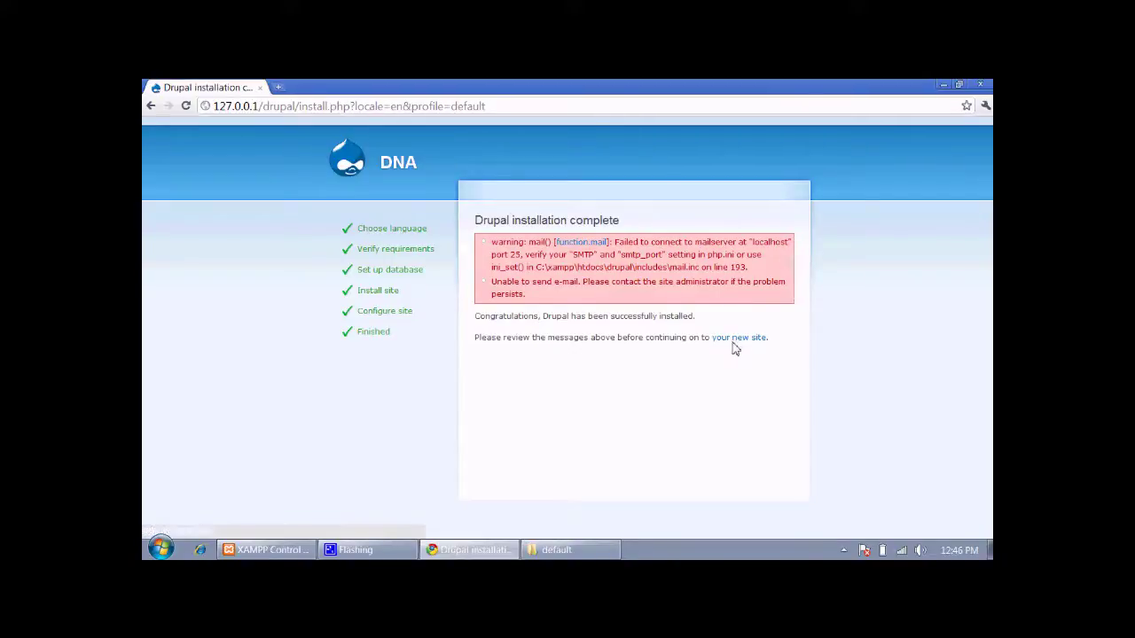